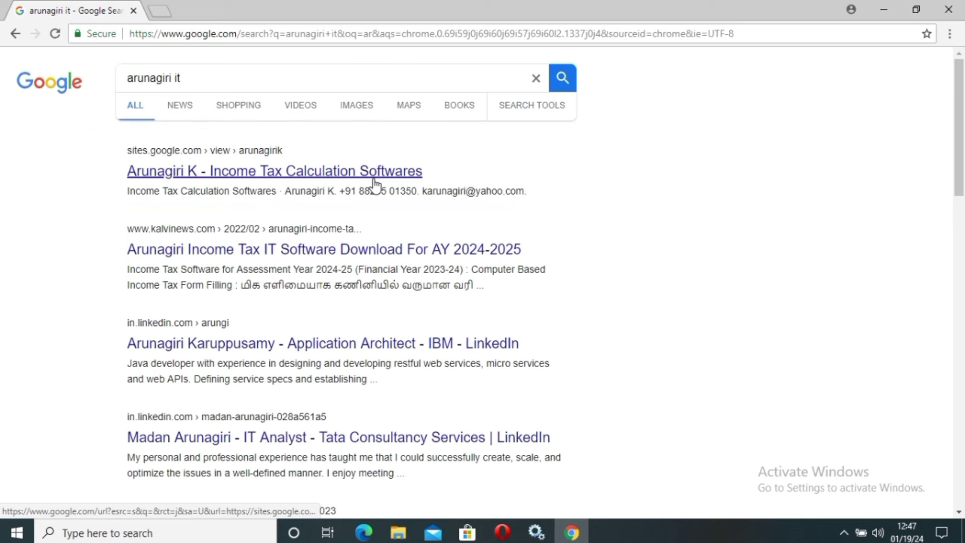
From the Income Tax Calculation Softwares site, download the AY 2024-25 Version 24.1 .xlsm workbook.
{"action": "left_click", "coordinate": [375, 185]}
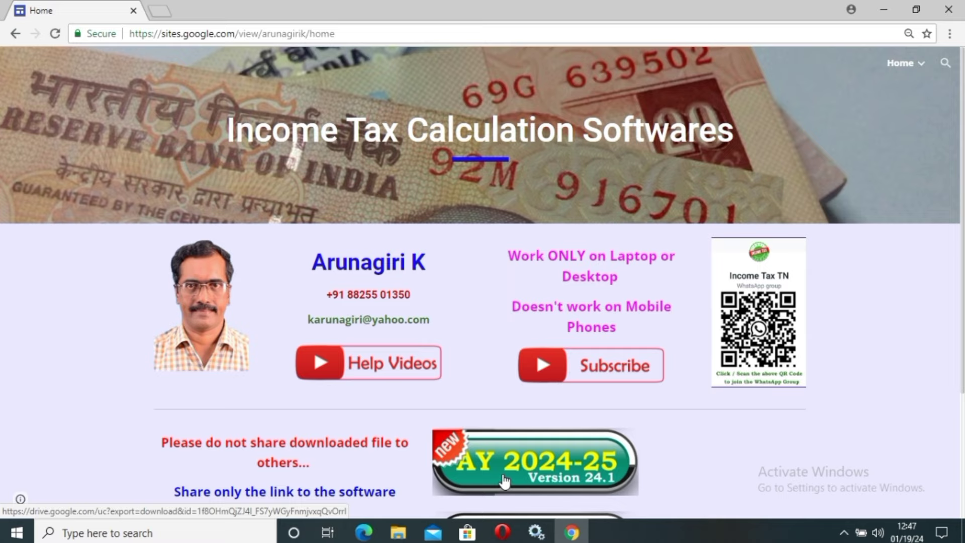
{"action": "left_click", "coordinate": [526, 469]}
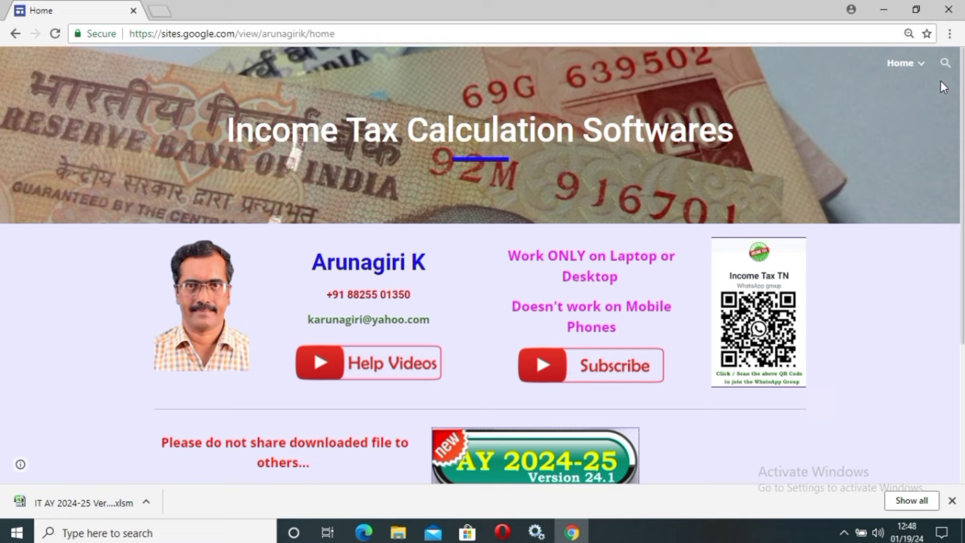
Reveal the downloaded IT AY 2024-25 Ver 24.1.xlsm in the Downloads folder via Chrome's downloads list.
{"action": "left_click", "coordinate": [949, 34]}
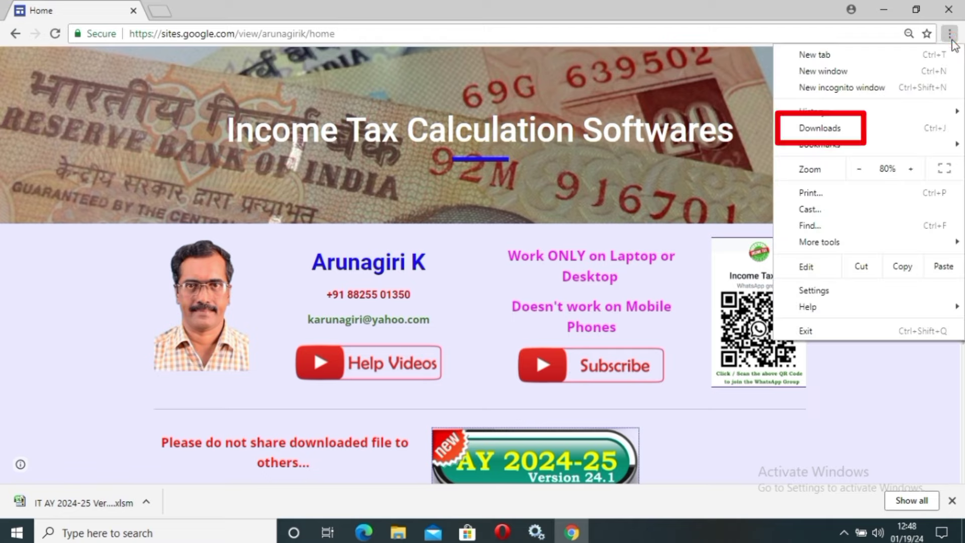
{"action": "left_click", "coordinate": [845, 132]}
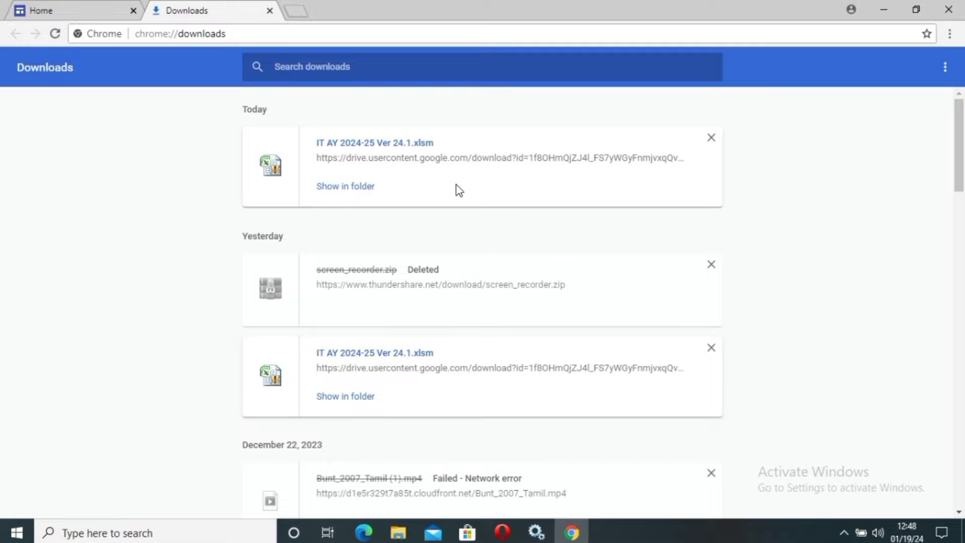
{"action": "left_click", "coordinate": [342, 187]}
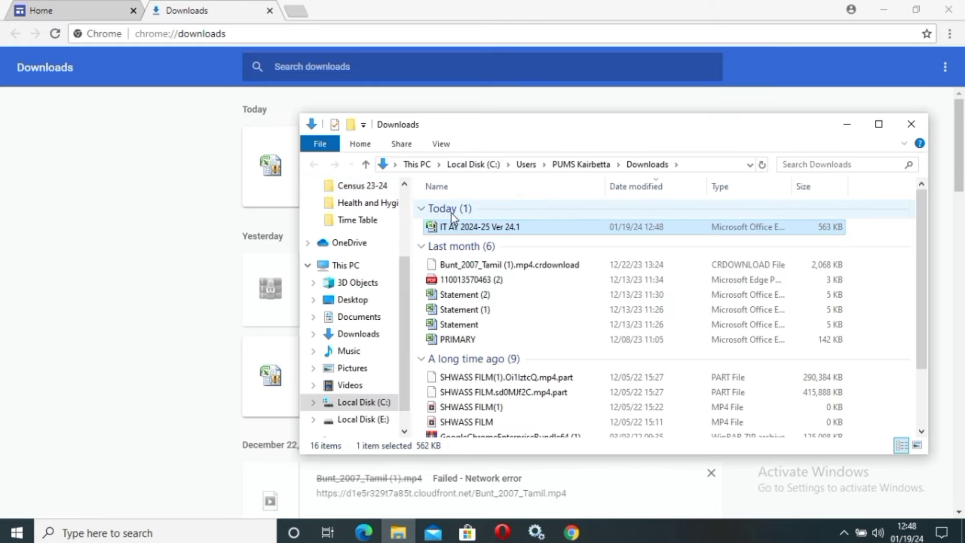
{"action": "mouse_move", "coordinate": [475, 227]}
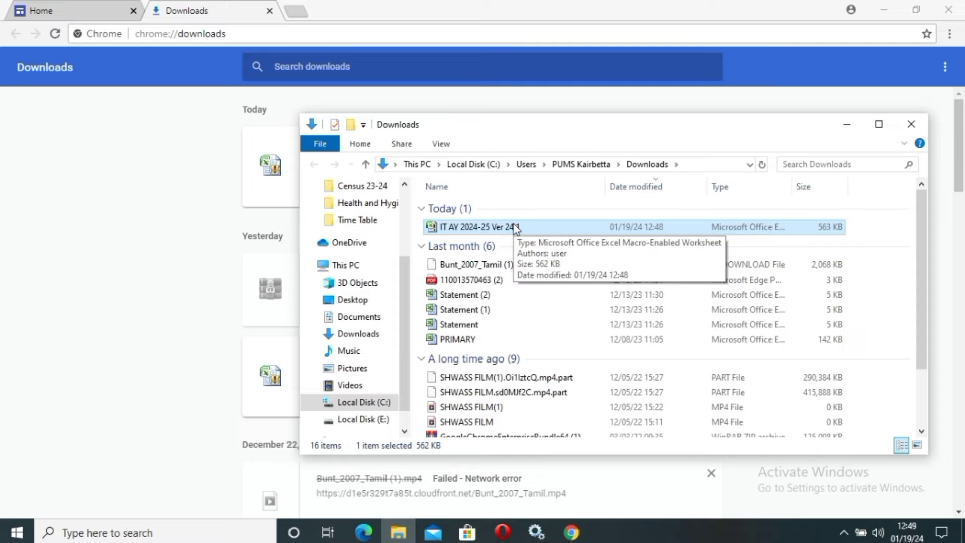
Copy IT AY 2024-25 Ver 24.1.xlsm from Downloads, then close Explorer and Chrome.
{"action": "right_click", "coordinate": [515, 229]}
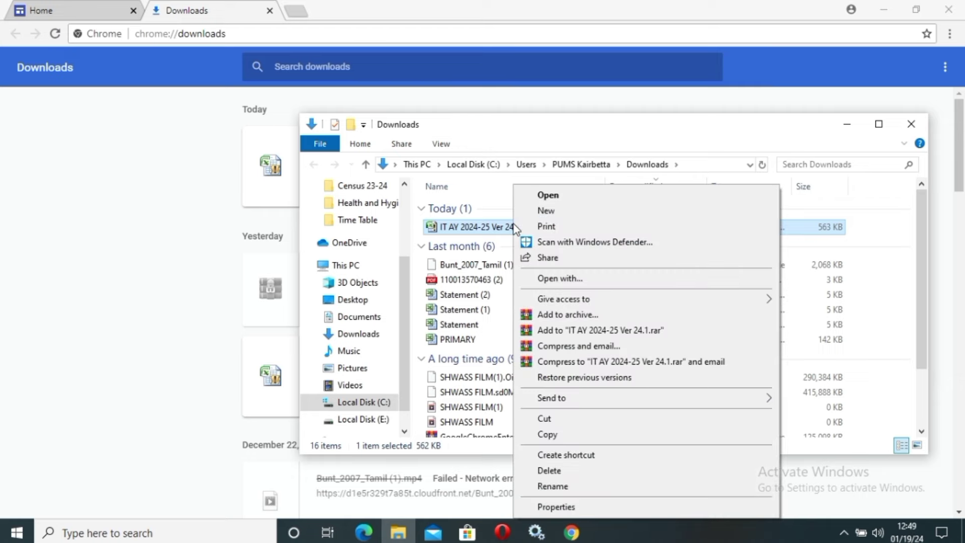
{"action": "left_click", "coordinate": [545, 435]}
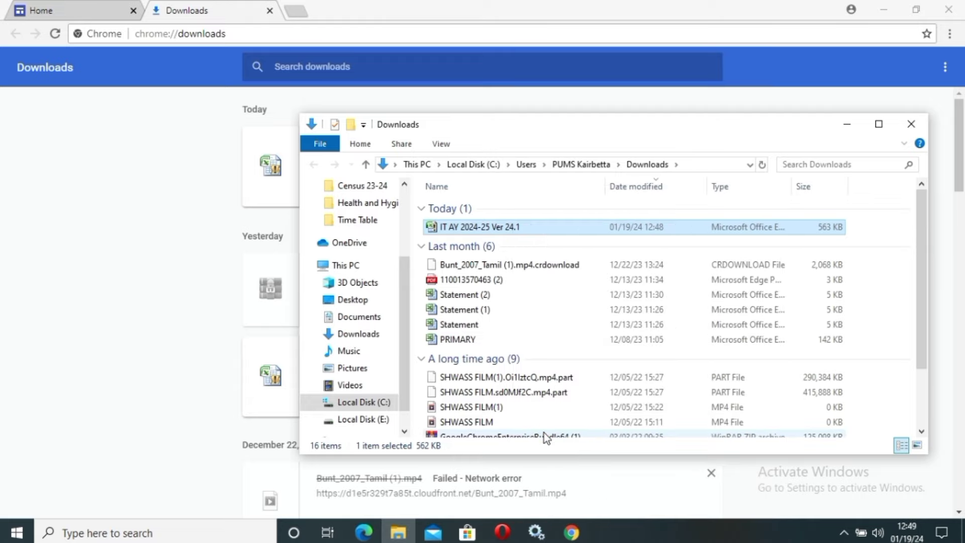
{"action": "left_click", "coordinate": [912, 132]}
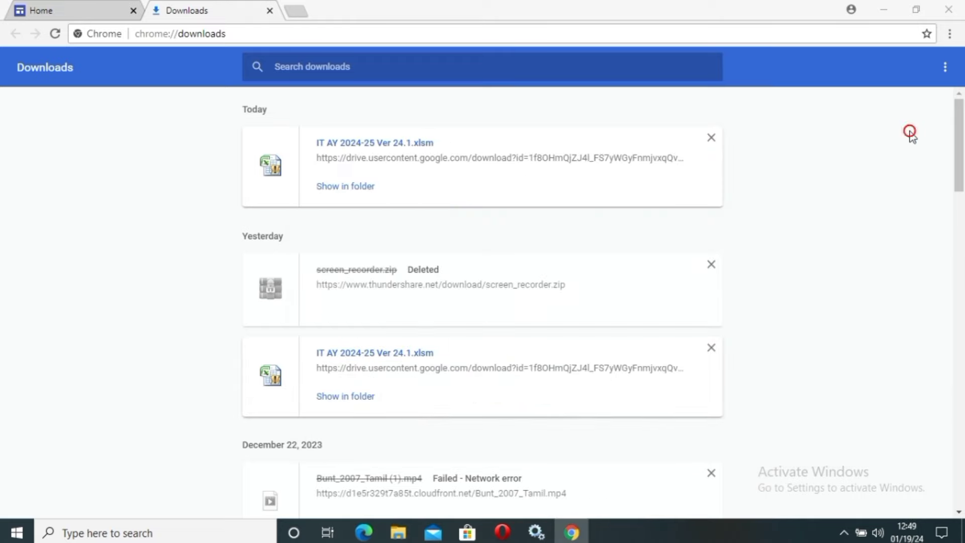
{"action": "left_click", "coordinate": [947, 11]}
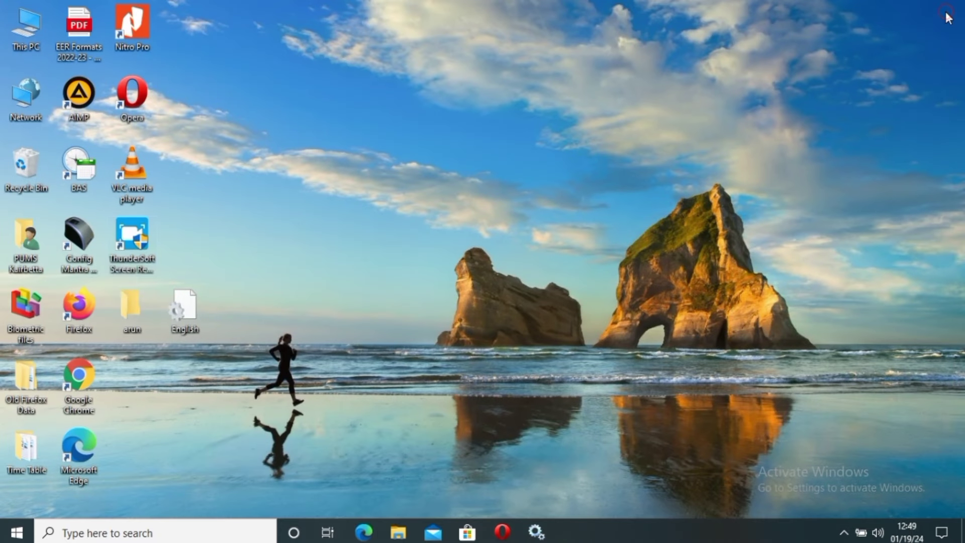
Make a new desktop folder named 'IT 2023-24' and select it.
{"action": "key", "text": "Return"}
{"action": "right_click", "coordinate": [359, 136]}
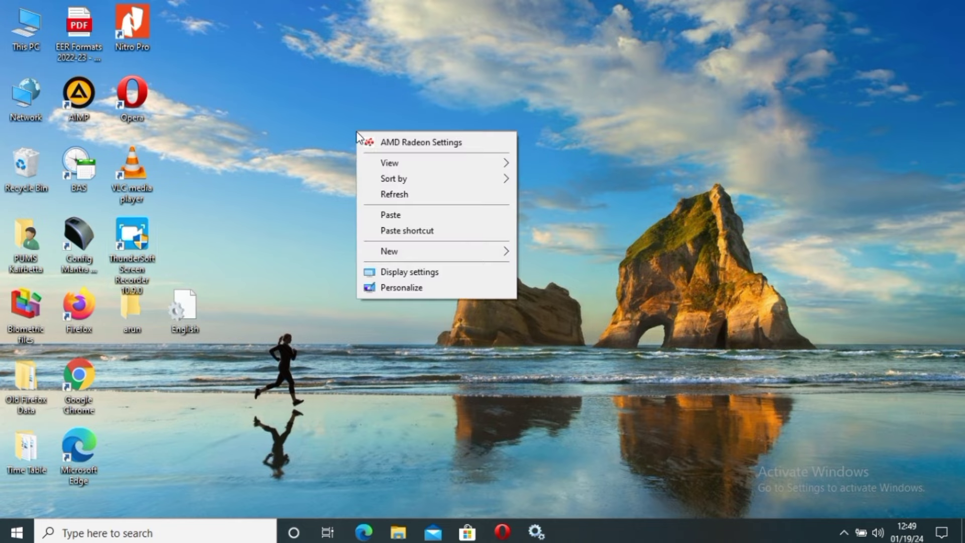
{"action": "mouse_move", "coordinate": [391, 251]}
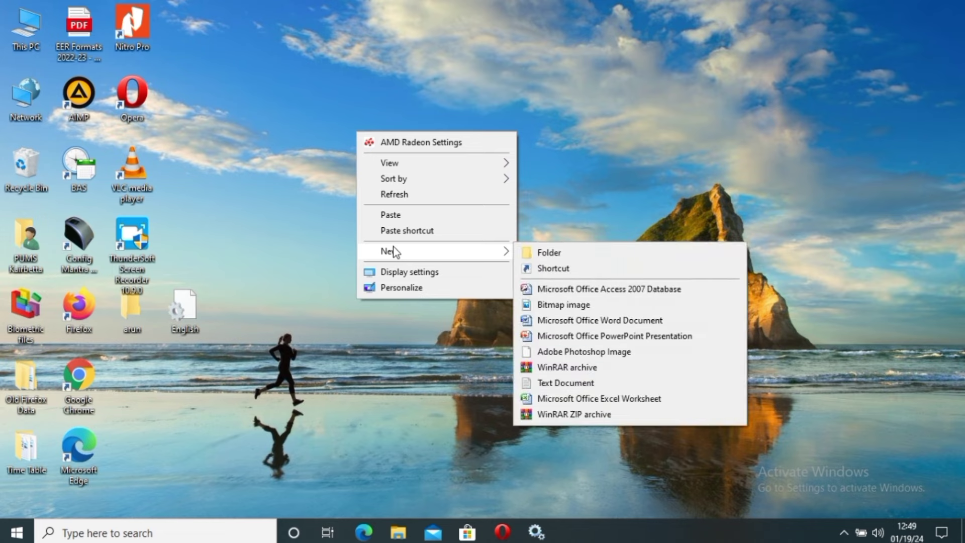
{"action": "left_click", "coordinate": [547, 262]}
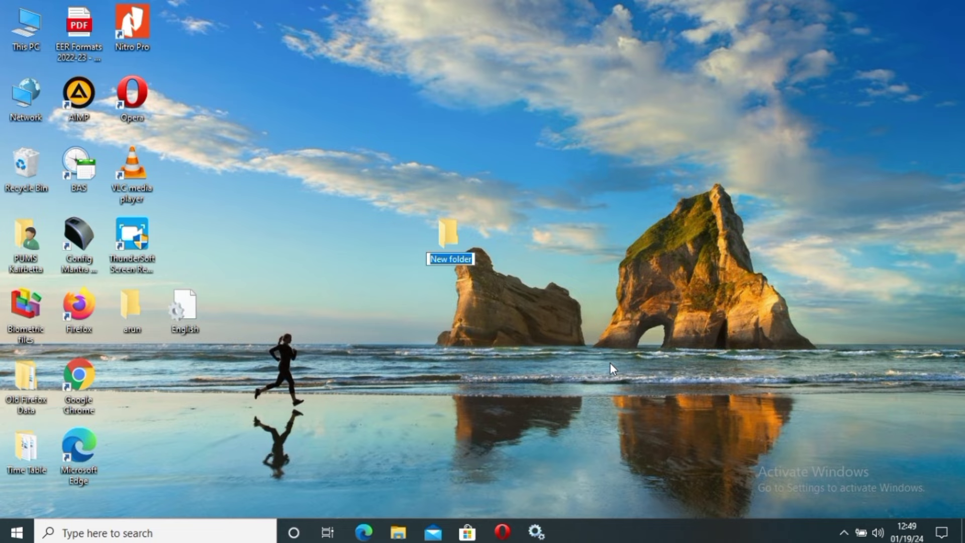
{"action": "type", "text": "IT 2023-24"}
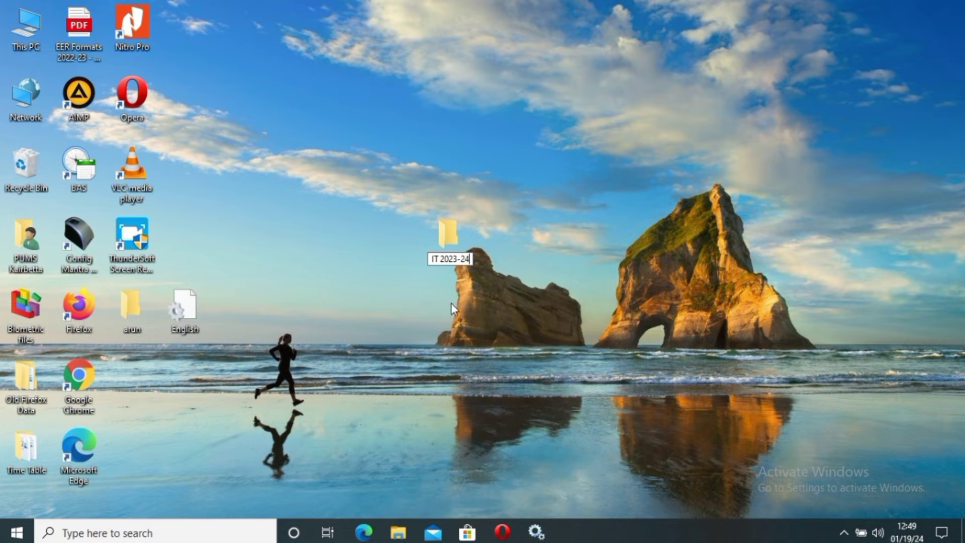
{"action": "left_click", "coordinate": [448, 302]}
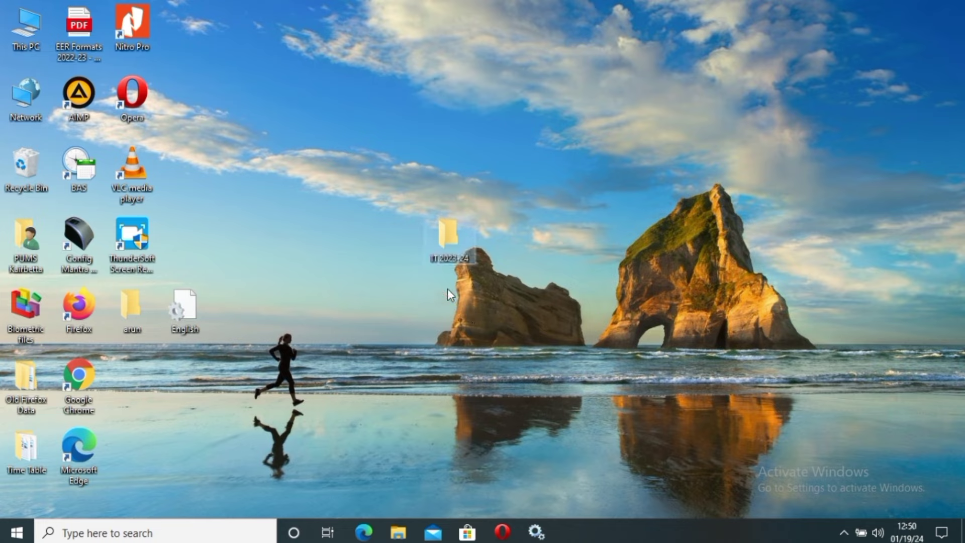
{"action": "left_click", "coordinate": [451, 221]}
Paste the copied IT AY 2024-25 Ver 24.1 workbook into the IT 2023-24 folder.
{"action": "double_click", "coordinate": [452, 221]}
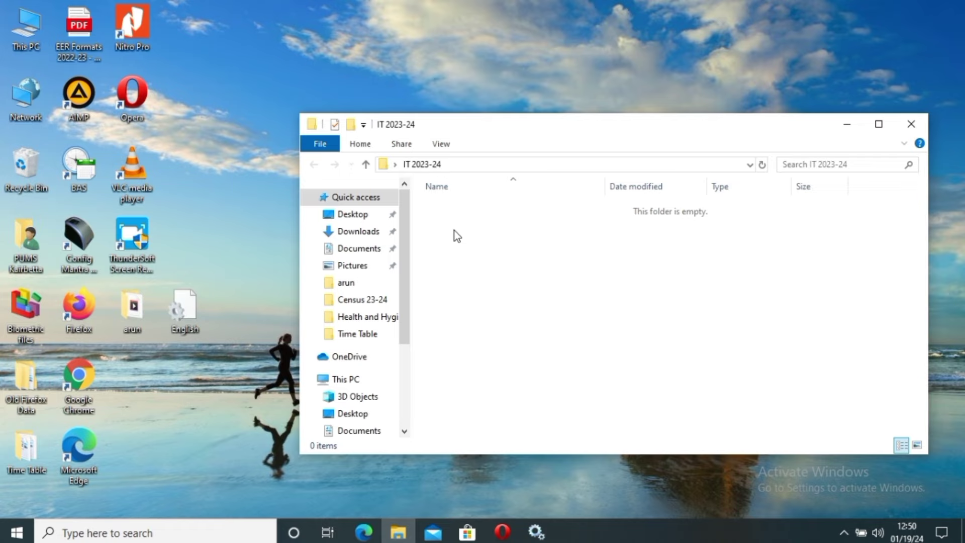
{"action": "right_click", "coordinate": [456, 234]}
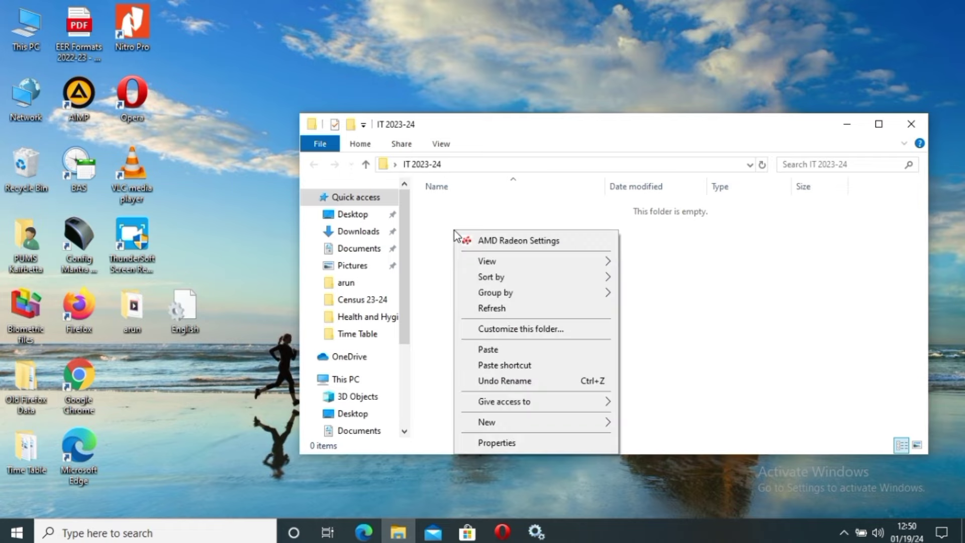
{"action": "left_click", "coordinate": [481, 350]}
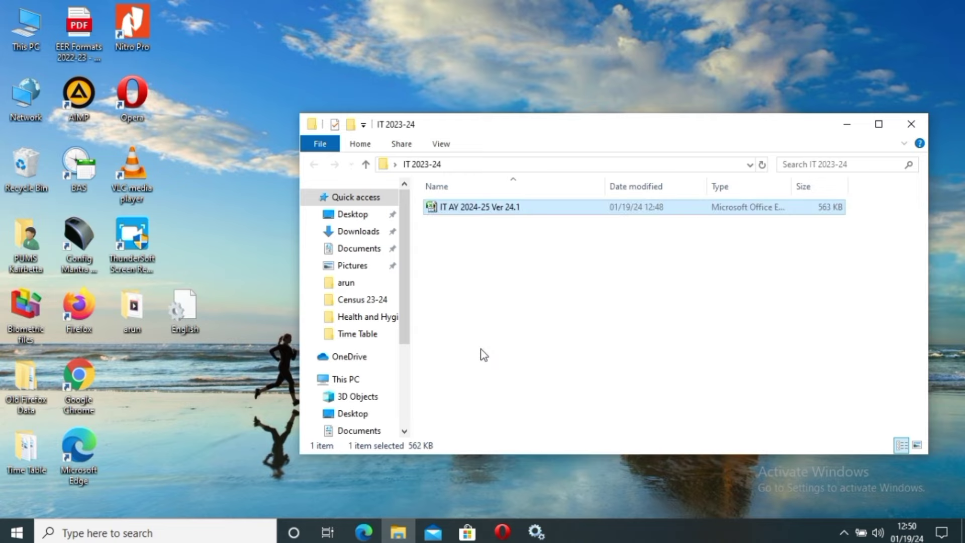
{"action": "left_click", "coordinate": [517, 300]}
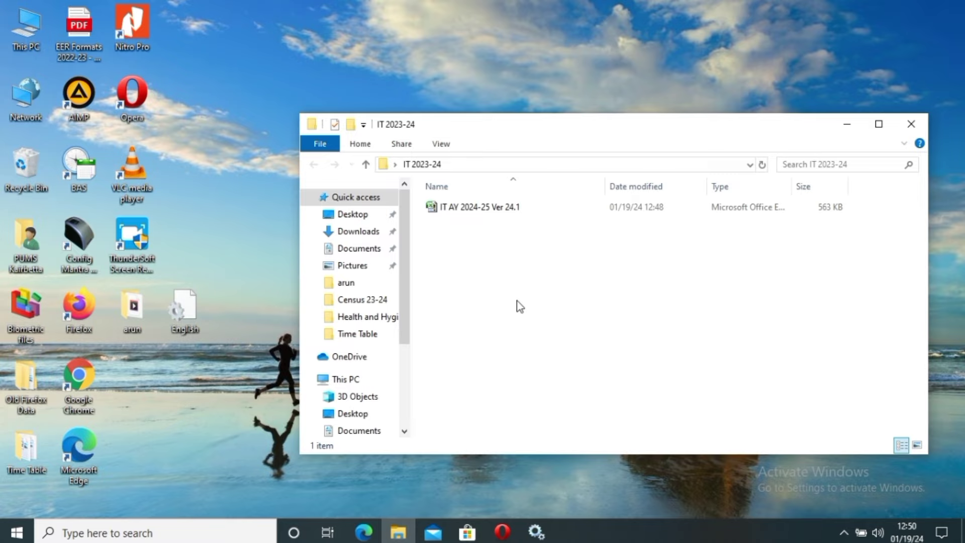
Duplicate the IT AY 2024-25 Ver 24.1 workbook inside the IT 2023-24 folder.
{"action": "right_click", "coordinate": [465, 213]}
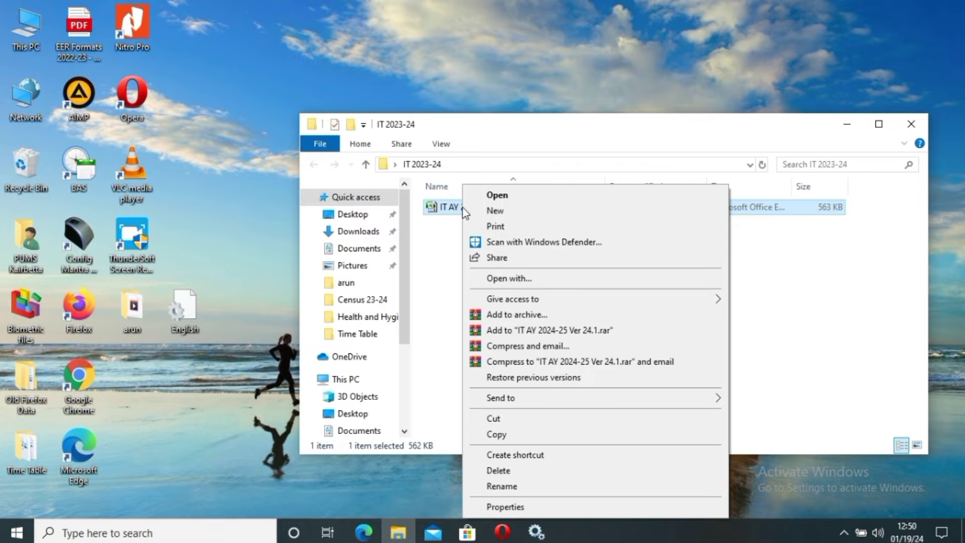
{"action": "left_click", "coordinate": [503, 436]}
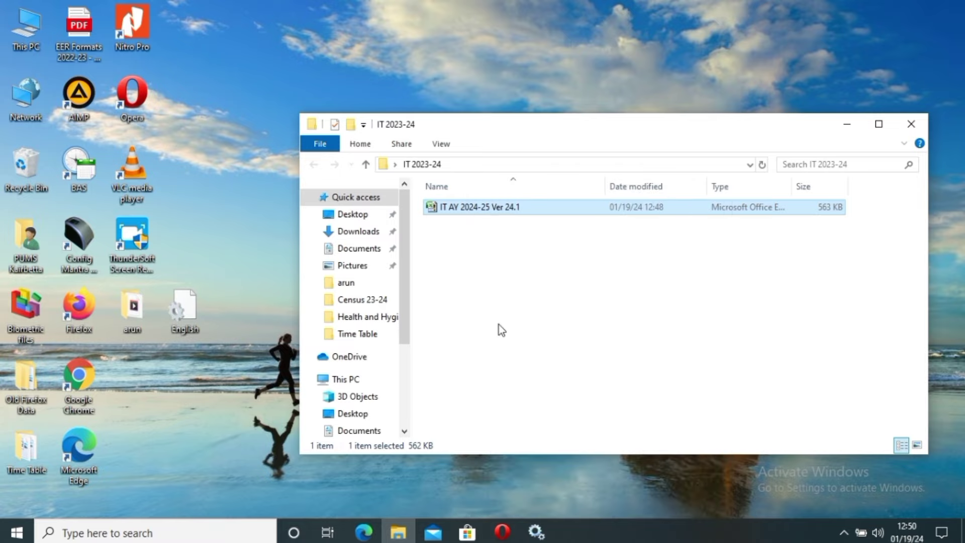
{"action": "left_click", "coordinate": [502, 284]}
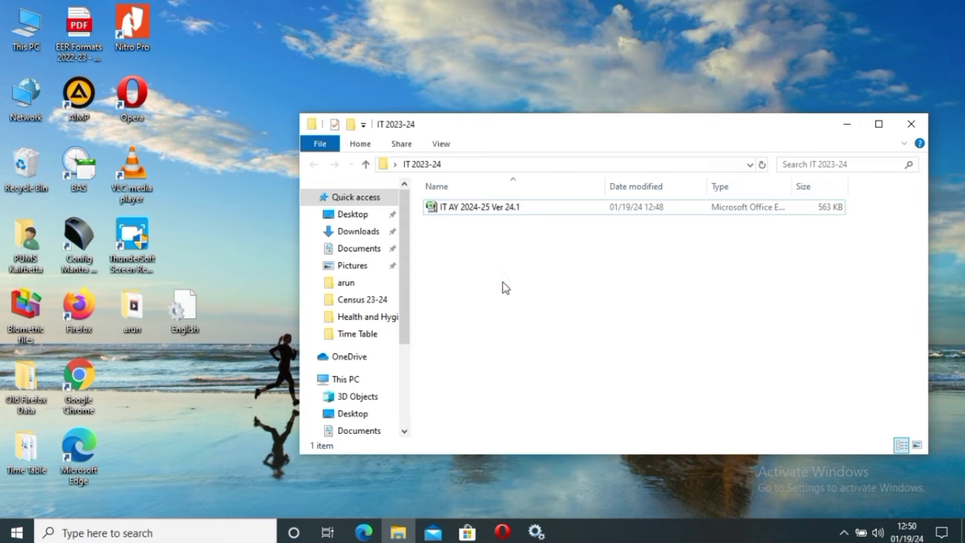
{"action": "right_click", "coordinate": [503, 284]}
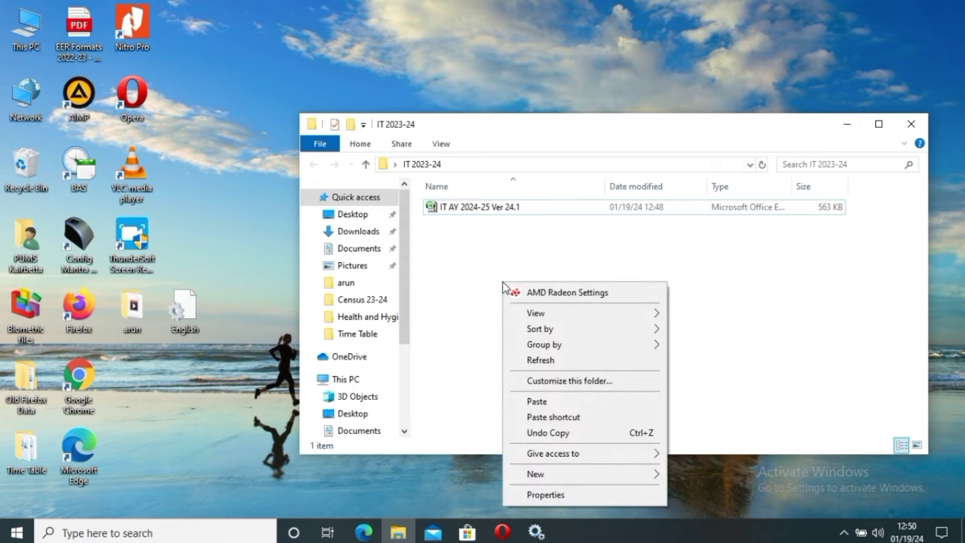
{"action": "left_click", "coordinate": [528, 402]}
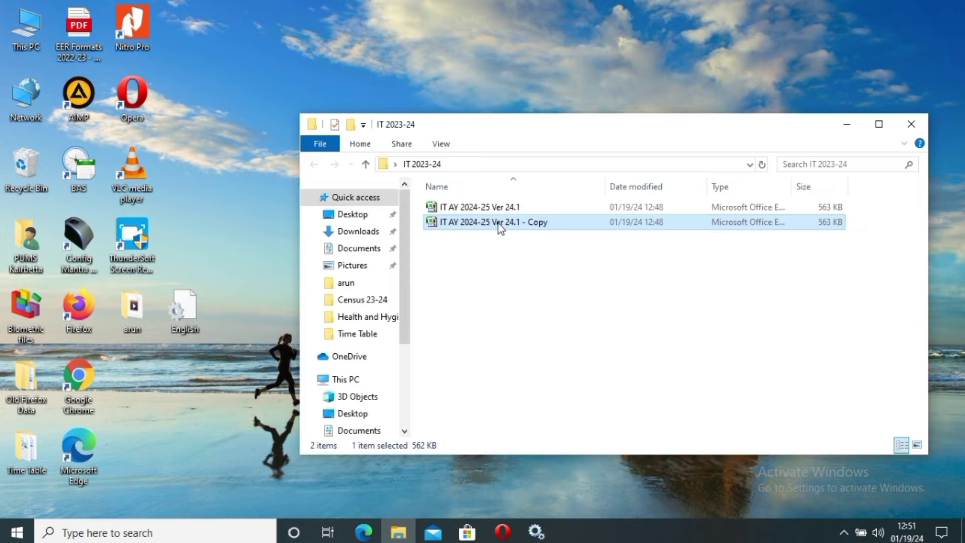
Rename the duplicate to the user's name followed by 'IT 2023-24'.
{"action": "mouse_move", "coordinate": [494, 222]}
{"action": "right_click", "coordinate": [500, 227]}
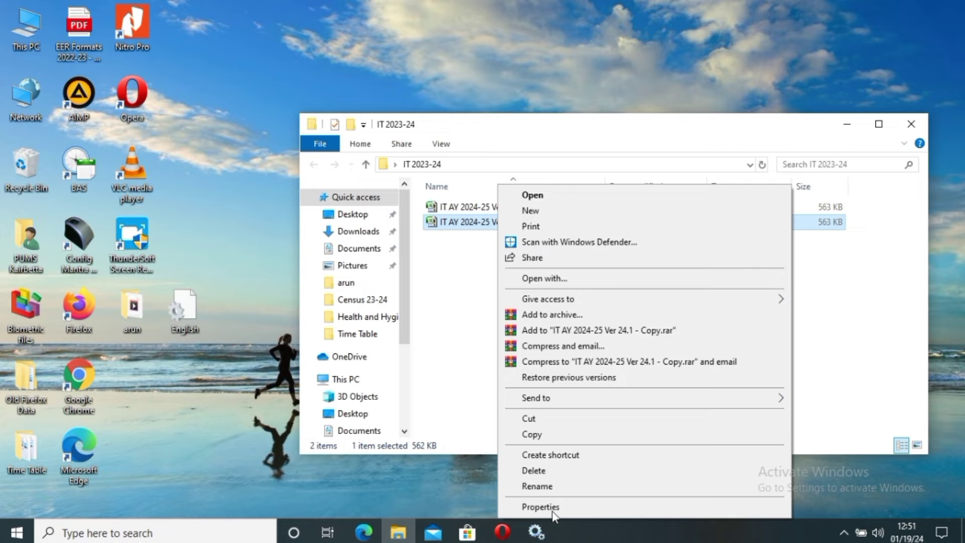
{"action": "left_click", "coordinate": [526, 487]}
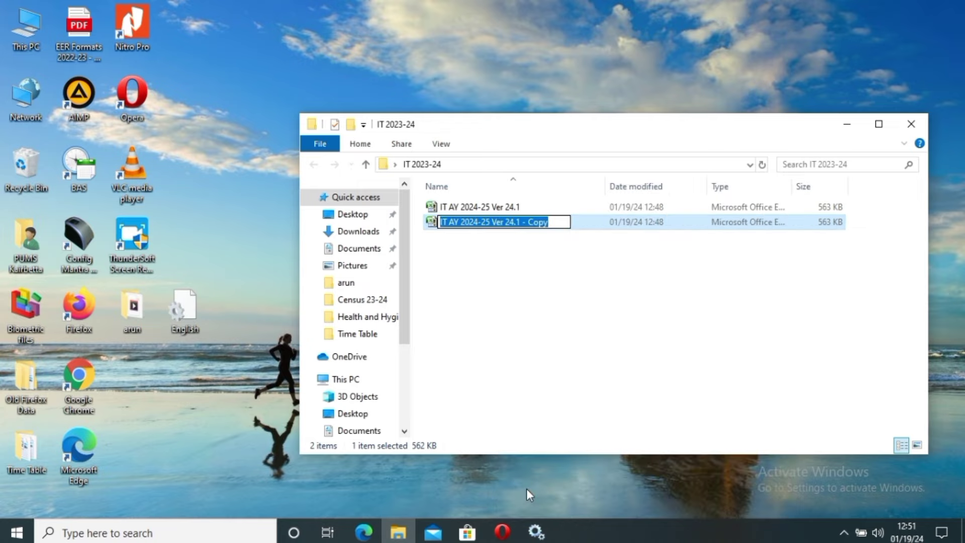
{"action": "type", "text": "ARUH"}
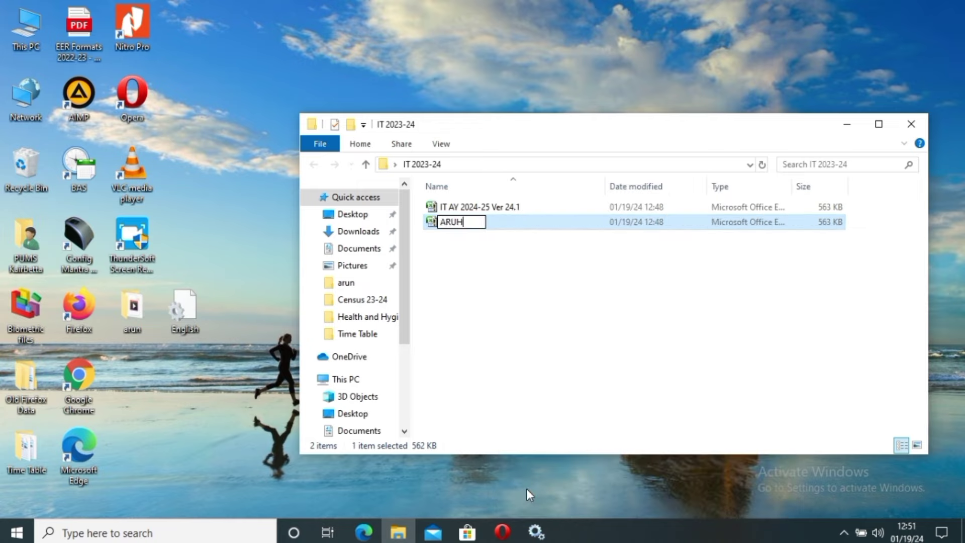
{"action": "key", "text": "BackSpace"}
{"action": "type", "text": "N IT 2023-24"}
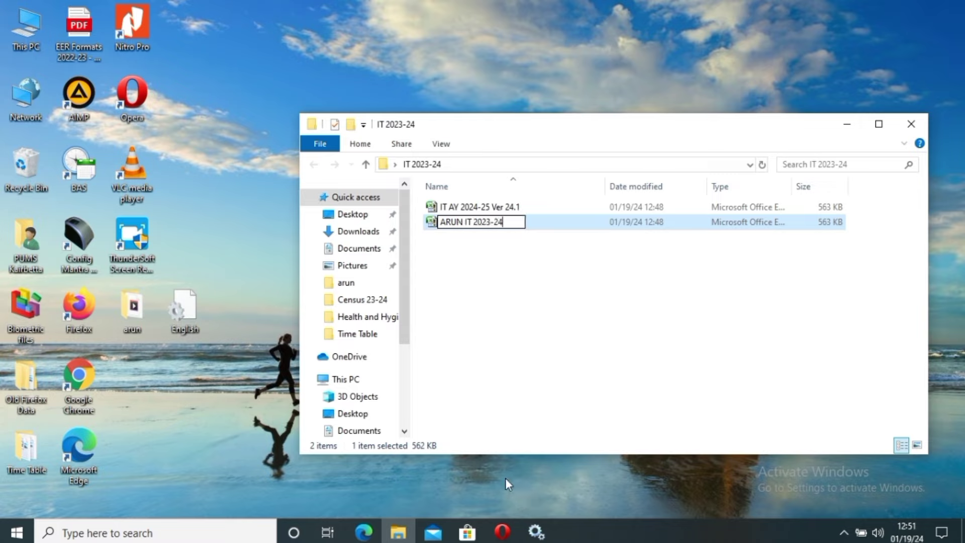
{"action": "left_click", "coordinate": [524, 358]}
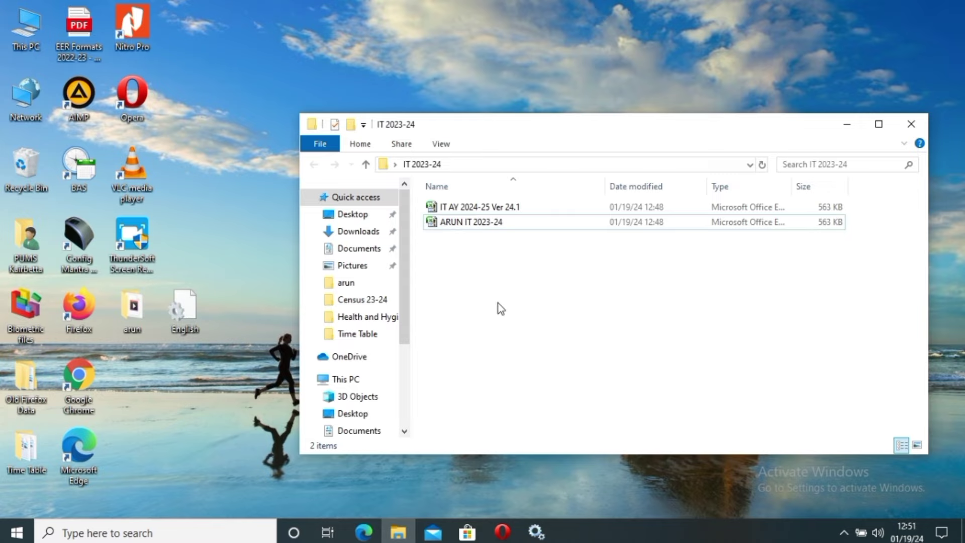
Open the renamed IT 2023-24 workbook in Excel and show the Office menu.
{"action": "double_click", "coordinate": [466, 221]}
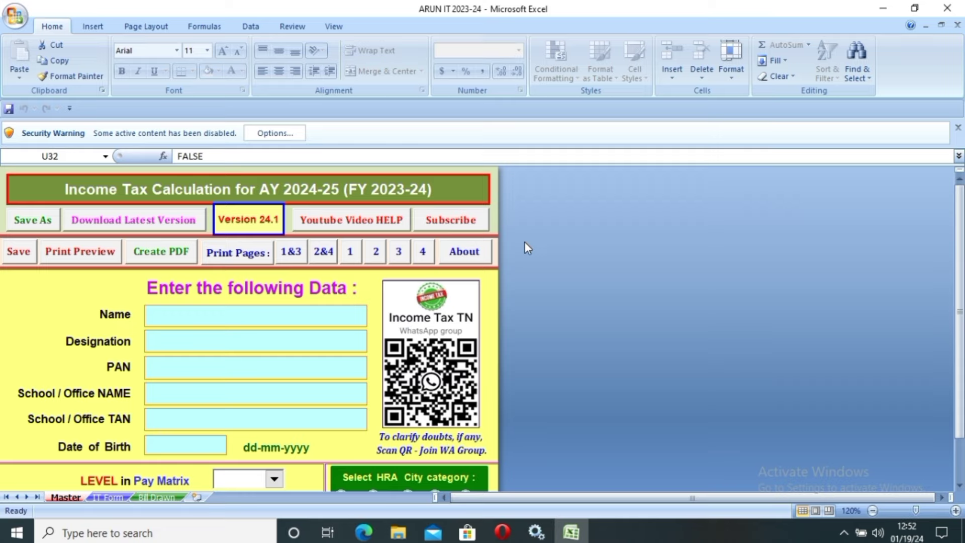
{"action": "left_click", "coordinate": [12, 26]}
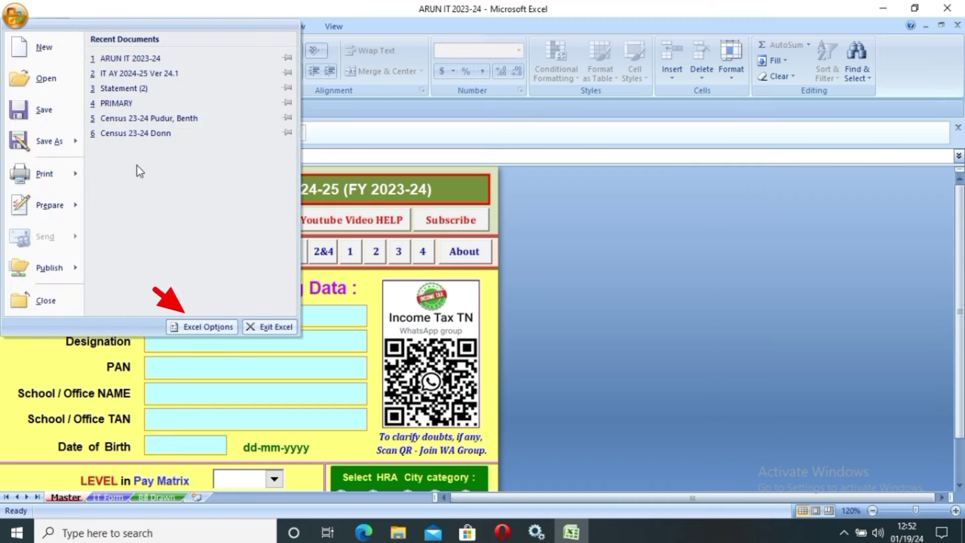
Go to Excel Options, Trust Center page, and open Trust Center Settings.
{"action": "left_click", "coordinate": [211, 327]}
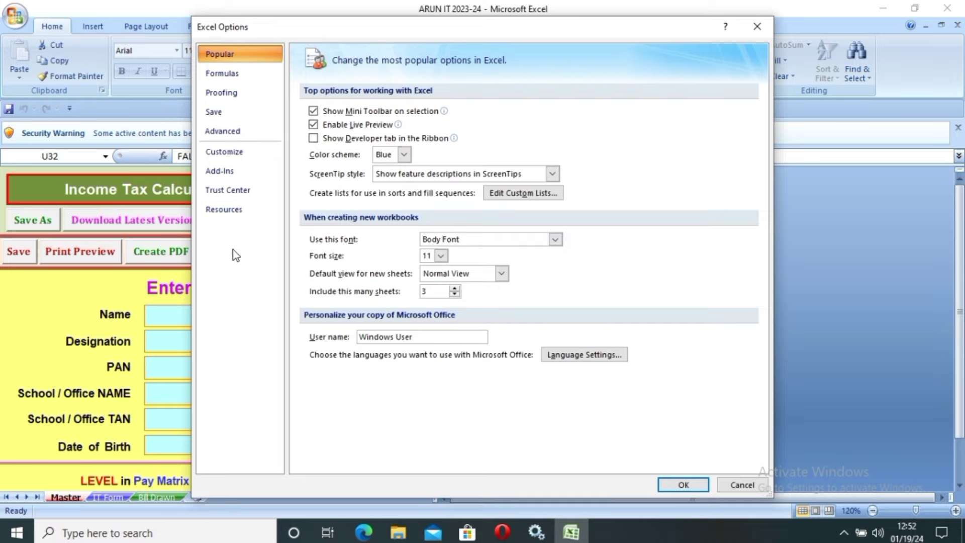
{"action": "left_click", "coordinate": [241, 190]}
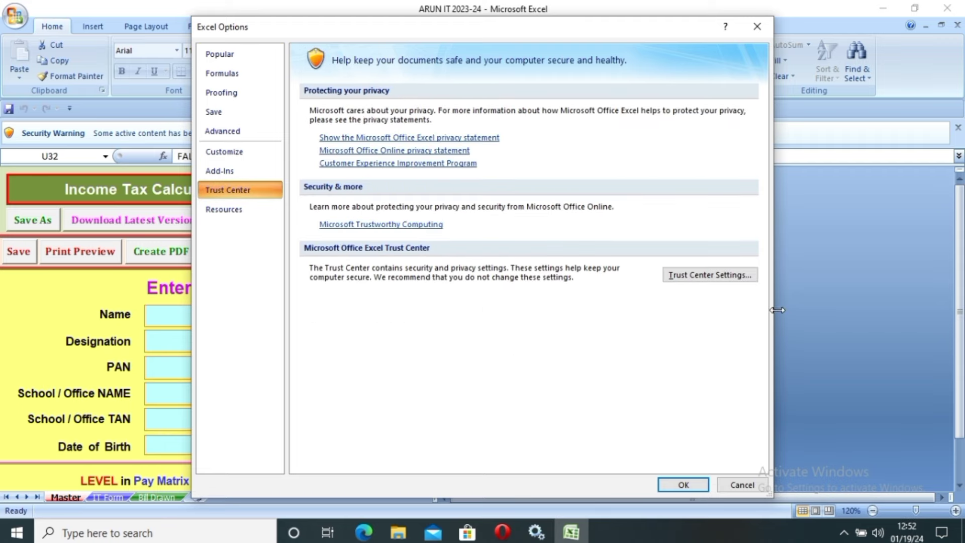
{"action": "left_click", "coordinate": [719, 276]}
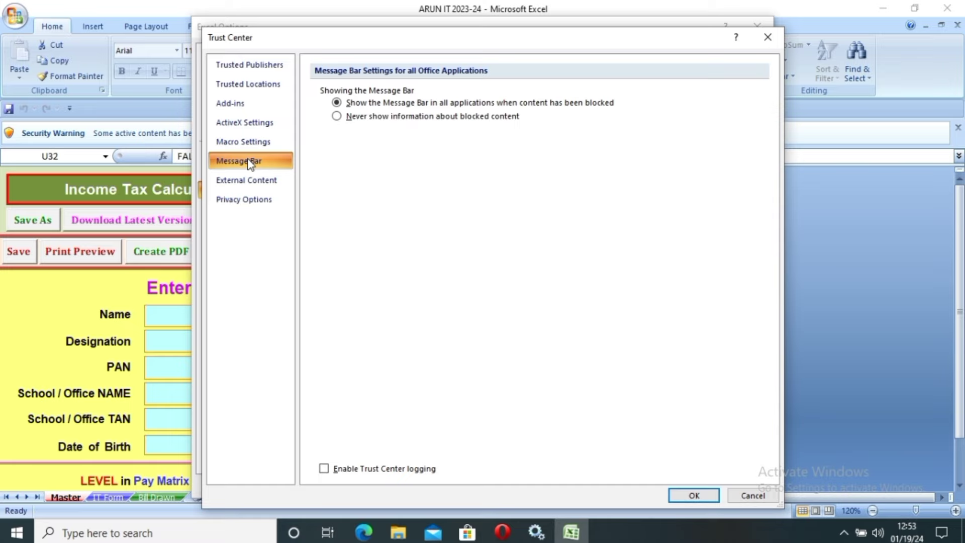
{"action": "left_click", "coordinate": [250, 127]}
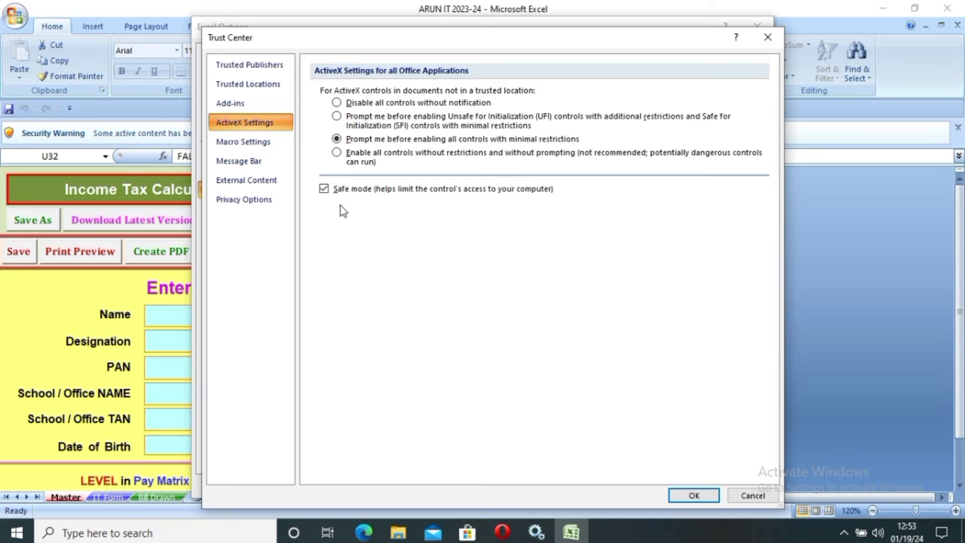
{"action": "left_click", "coordinate": [260, 142]}
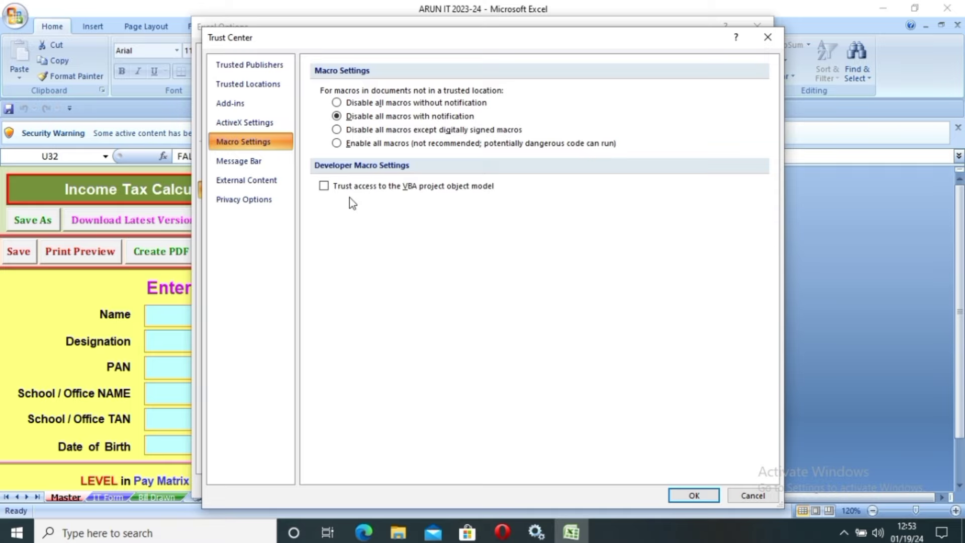
{"action": "left_click", "coordinate": [257, 163]}
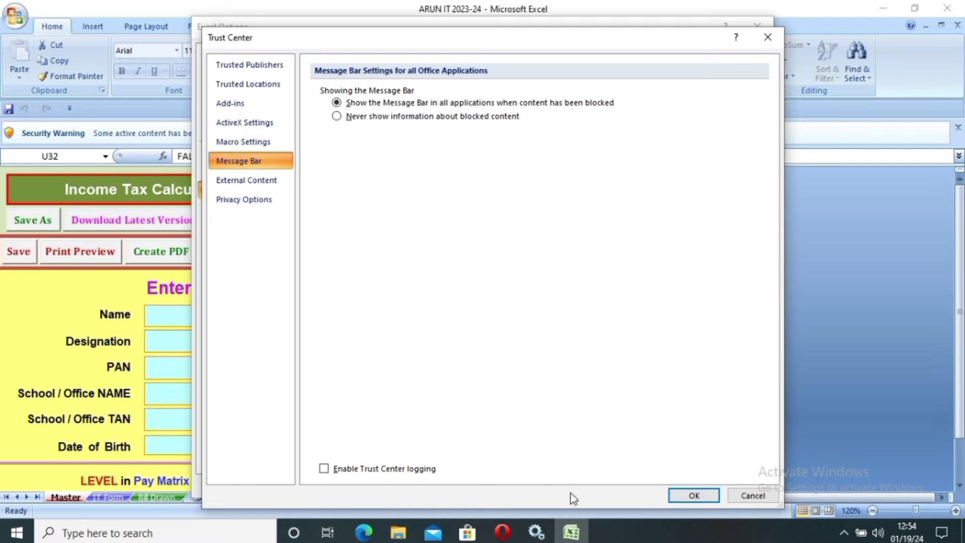
Confirm Trust Center and Excel Options, quit Excel, and reopen the renamed IT 2023-24 workbook.
{"action": "left_click", "coordinate": [695, 496]}
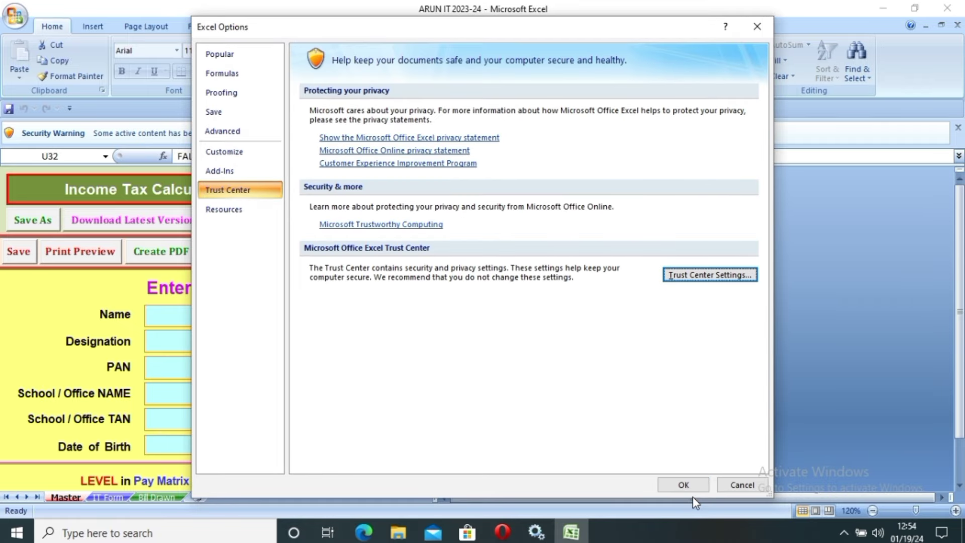
{"action": "left_click", "coordinate": [682, 484]}
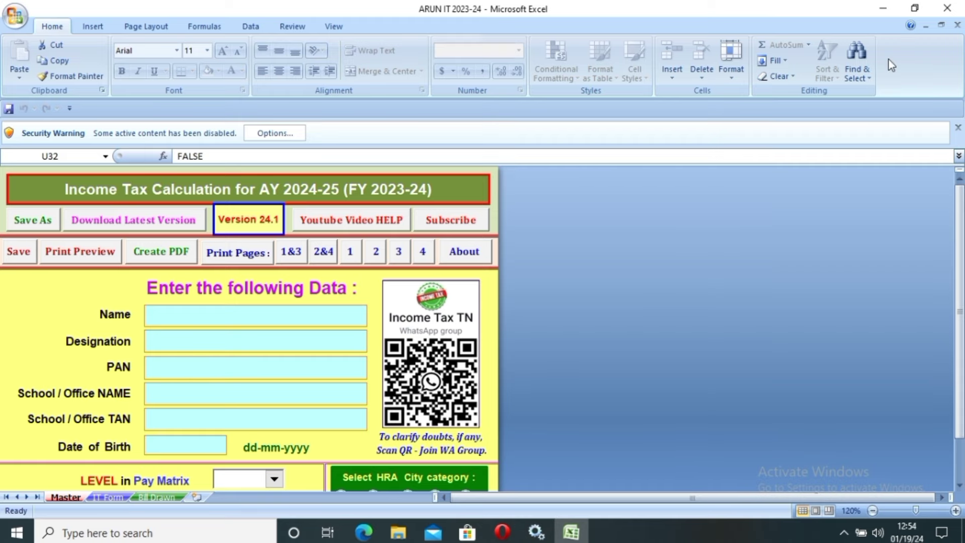
{"action": "left_click", "coordinate": [957, 14]}
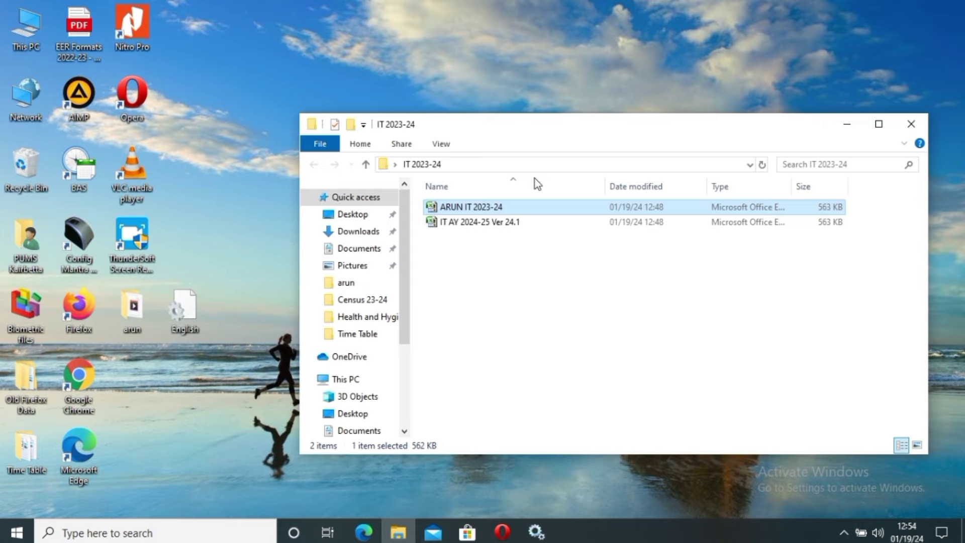
{"action": "double_click", "coordinate": [487, 209]}
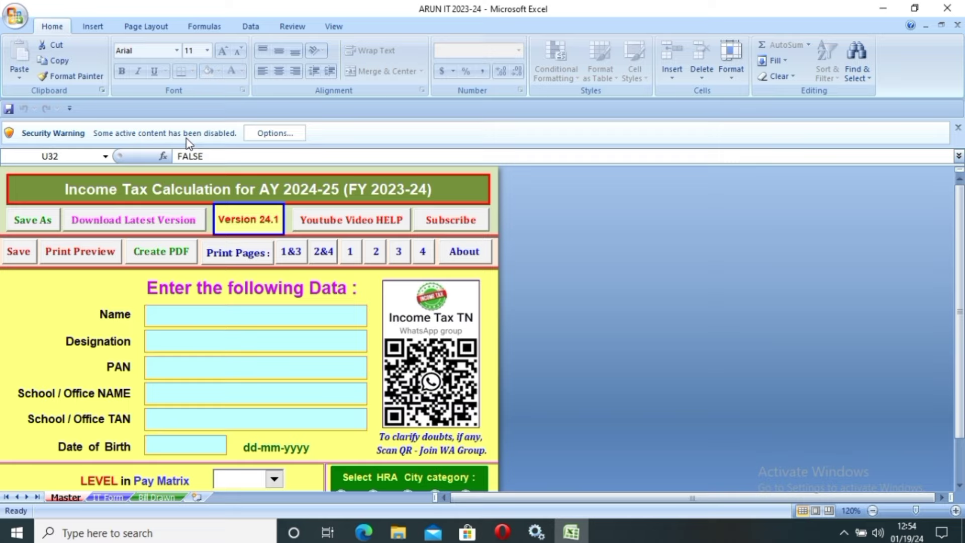
Choose 'Enable this content' in the Security Warning options to allow macros and ActiveX.
{"action": "left_click", "coordinate": [267, 145]}
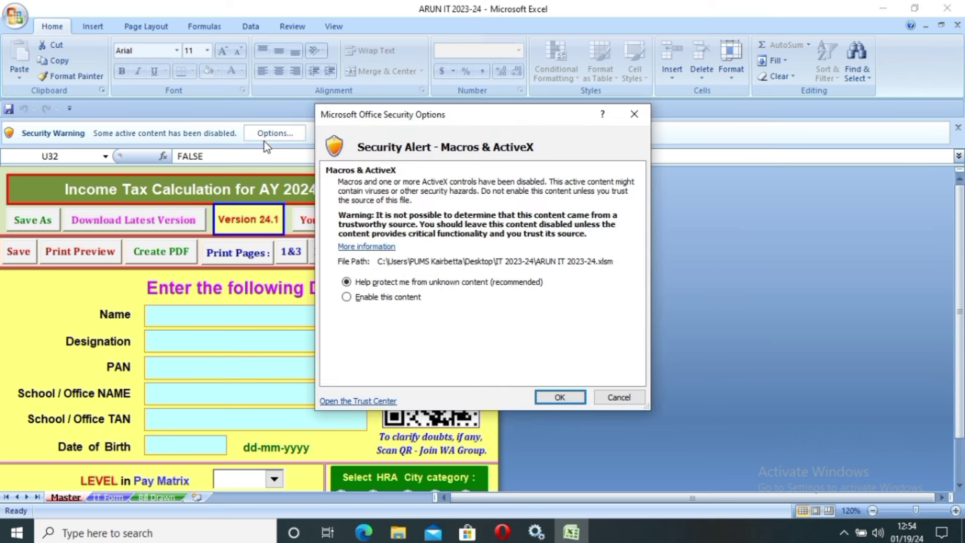
{"action": "left_click", "coordinate": [376, 298]}
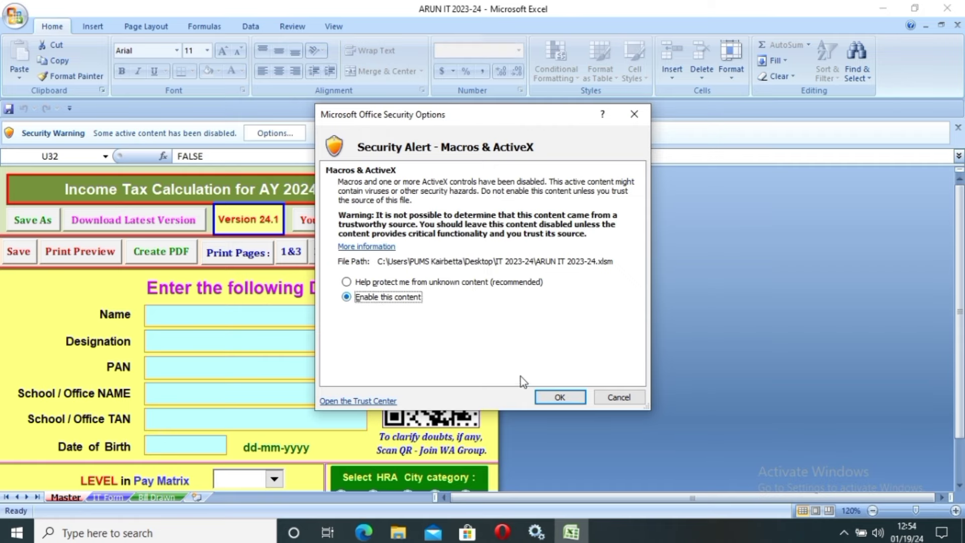
{"action": "left_click", "coordinate": [548, 398]}
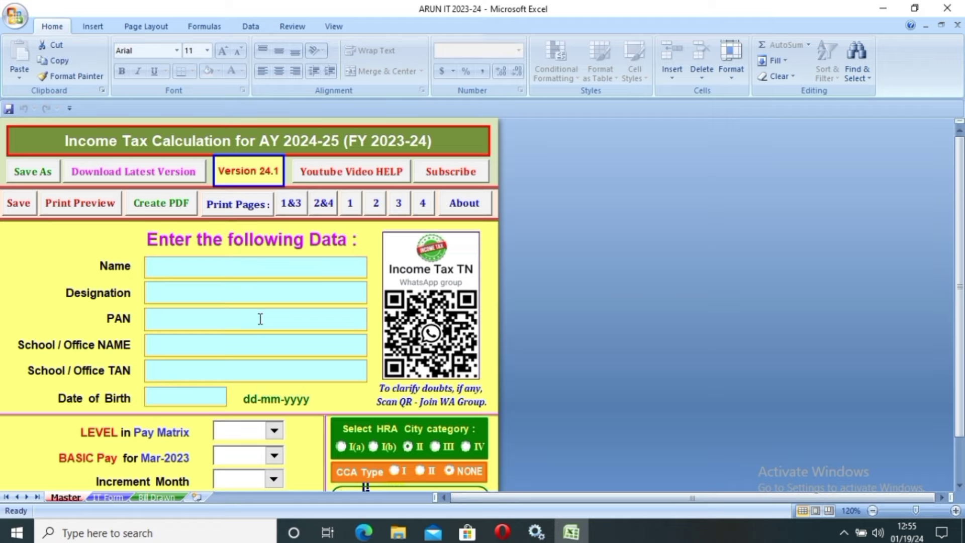
Enter the employee's name and office details, then choose pay matrix level 16 (Old GP 4600).
{"action": "type", "text": "ARUN"}
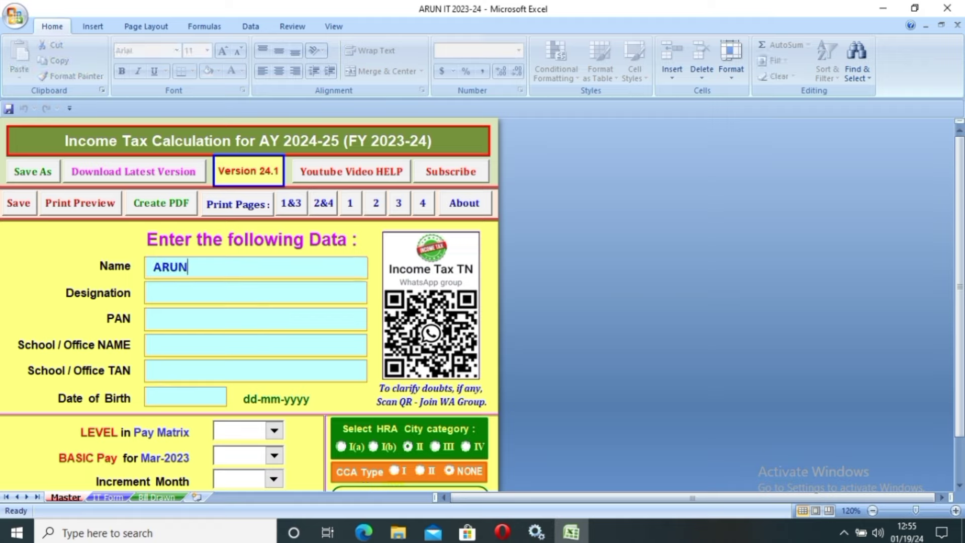
{"action": "type", "text": " S"}
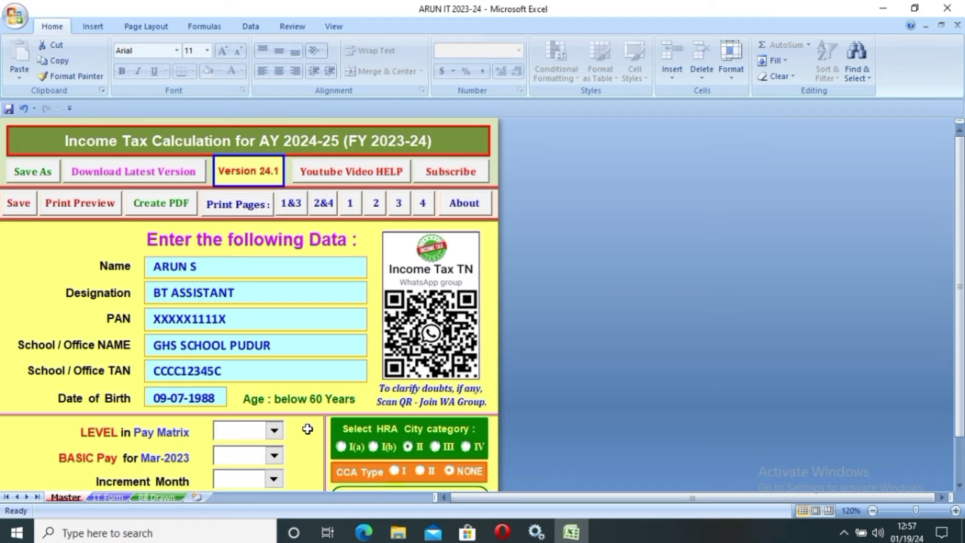
{"action": "left_click", "coordinate": [275, 432]}
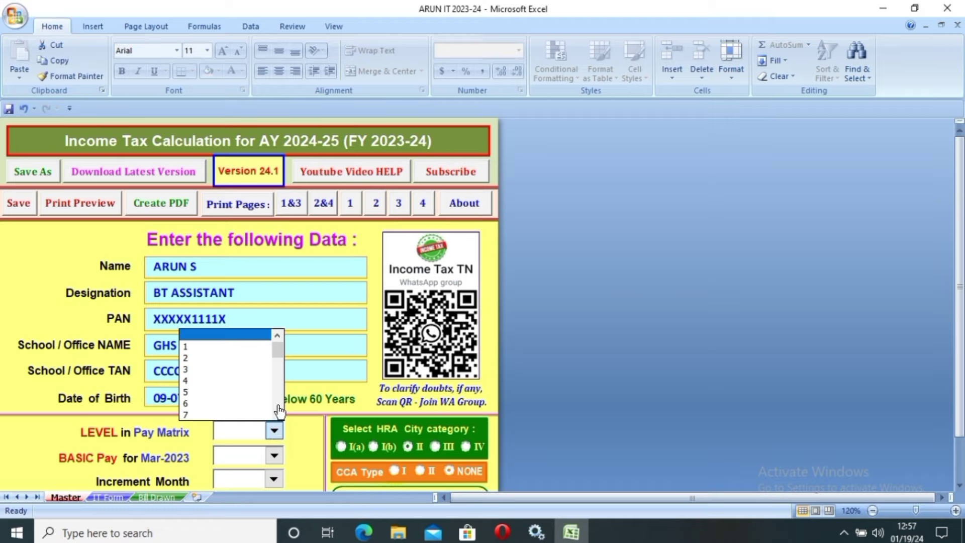
{"action": "scroll", "coordinate": [279, 411], "scroll_direction": "down", "scroll_amount": 8}
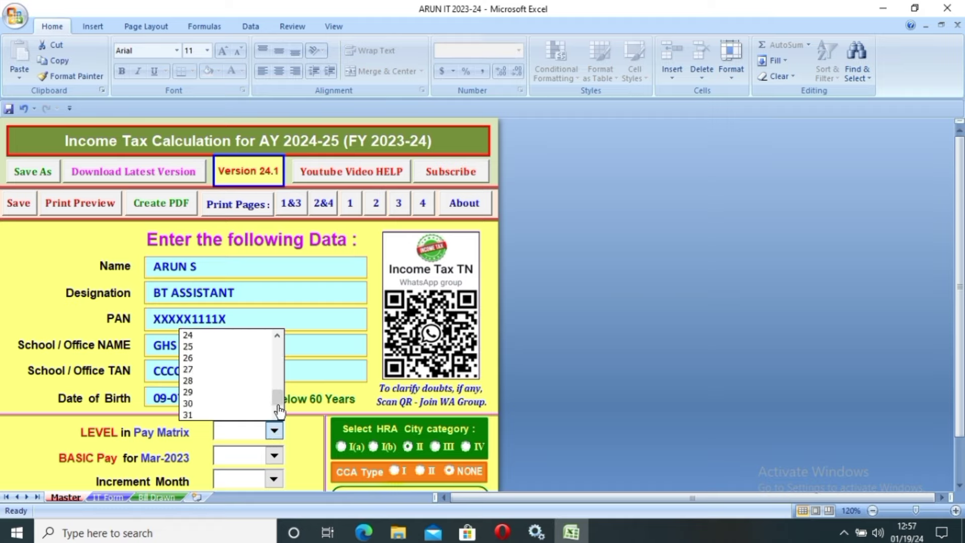
{"action": "scroll", "coordinate": [279, 411], "scroll_direction": "up", "scroll_amount": 5}
{"action": "left_click", "coordinate": [201, 414]}
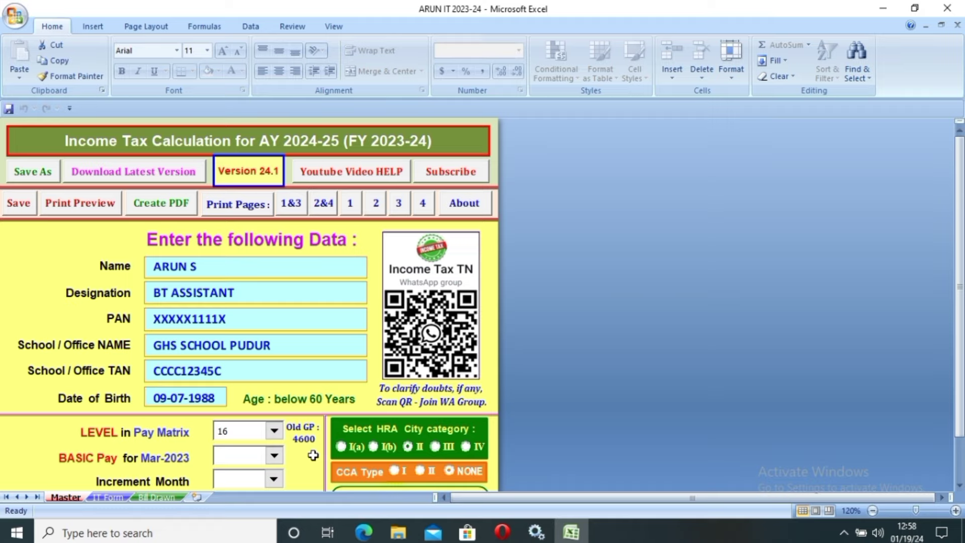
Choose BASIC Pay 47,500 and increment month Oct-2023, giving 48,900 after increment.
{"action": "left_click", "coordinate": [274, 456]}
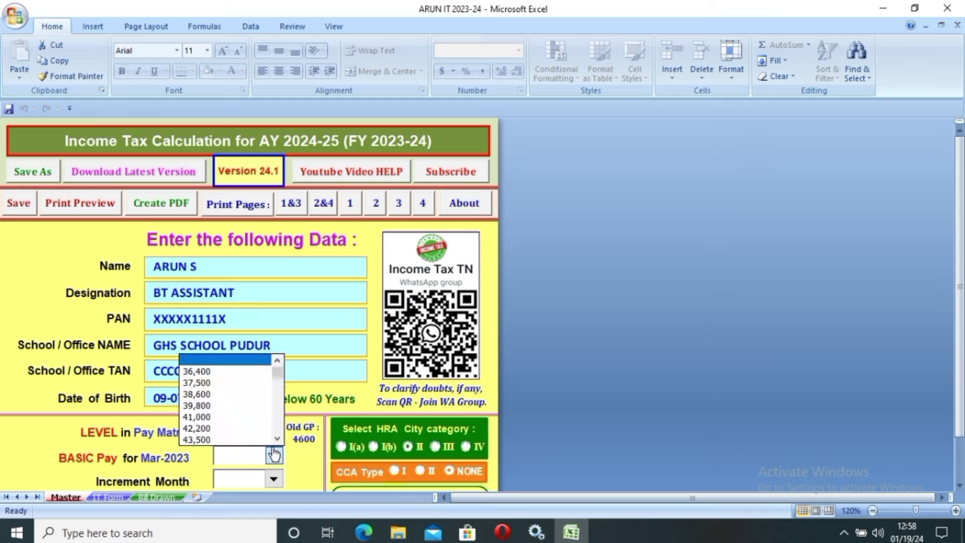
{"action": "left_click", "coordinate": [278, 439]}
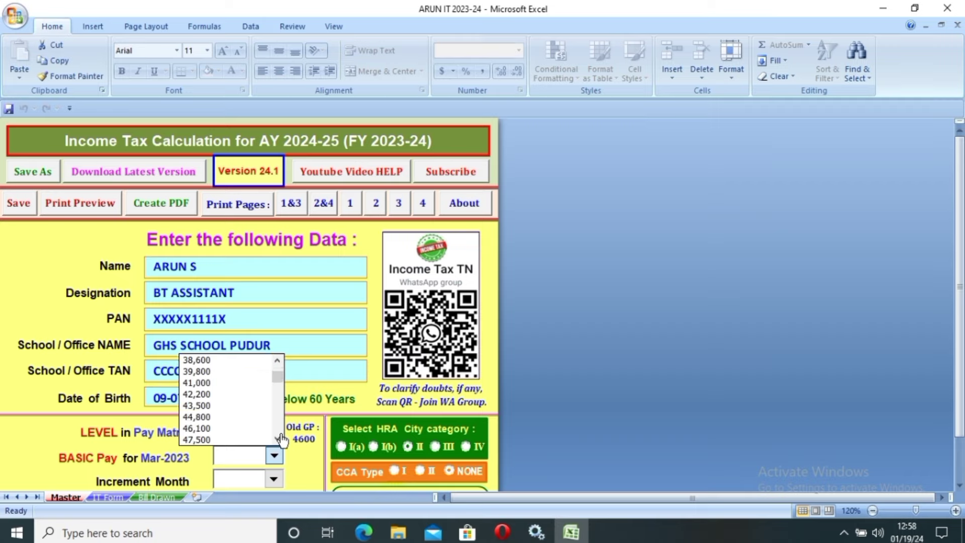
{"action": "left_click", "coordinate": [229, 440]}
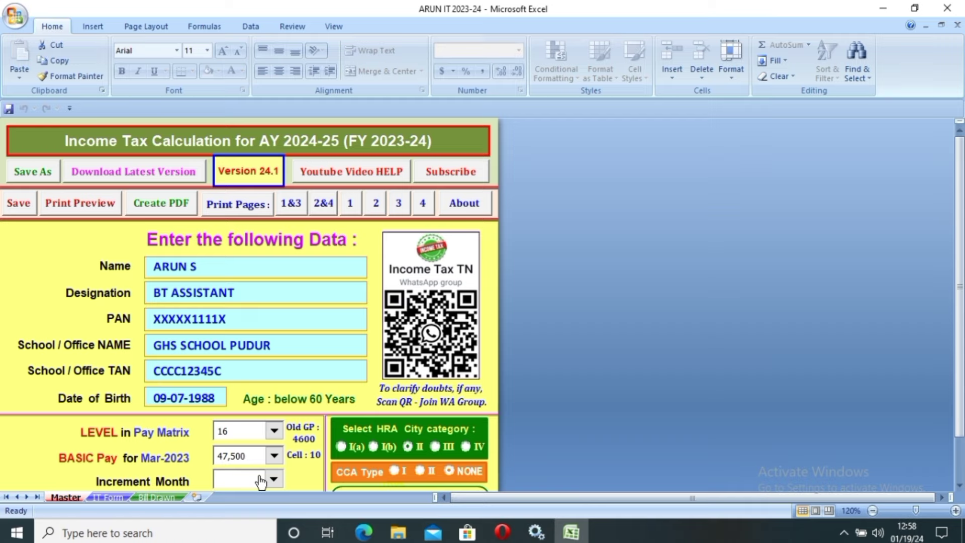
{"action": "left_click", "coordinate": [274, 480]}
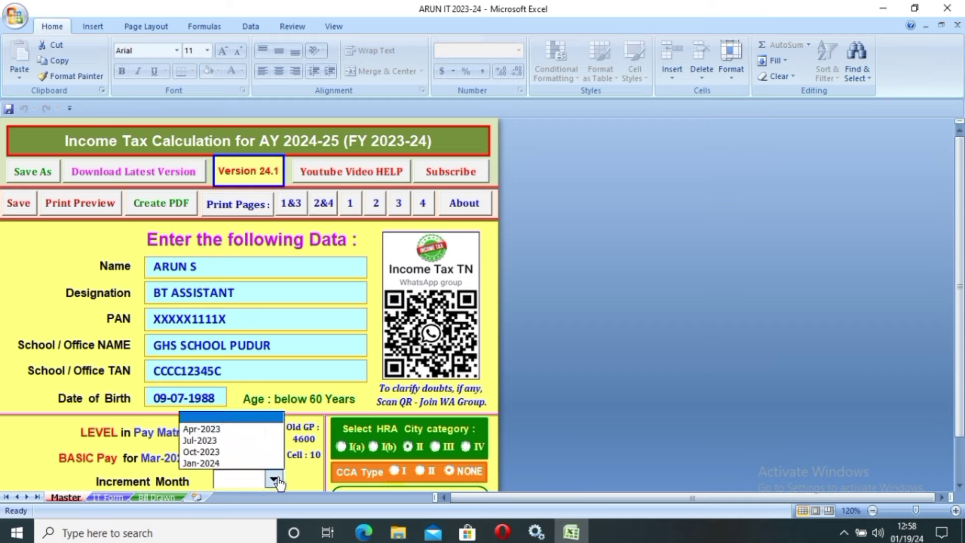
{"action": "left_click", "coordinate": [201, 452]}
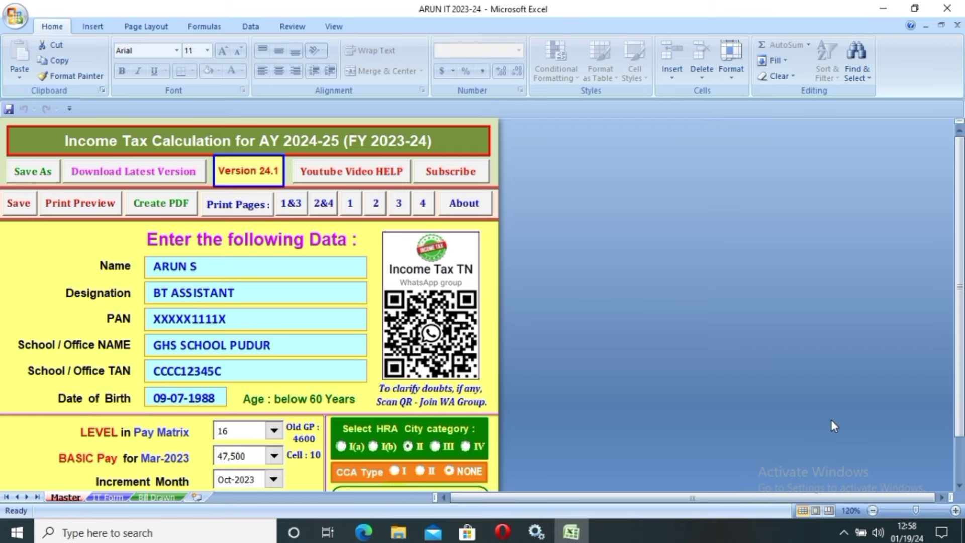
{"action": "left_click", "coordinate": [958, 486]}
{"action": "left_click", "coordinate": [958, 485]}
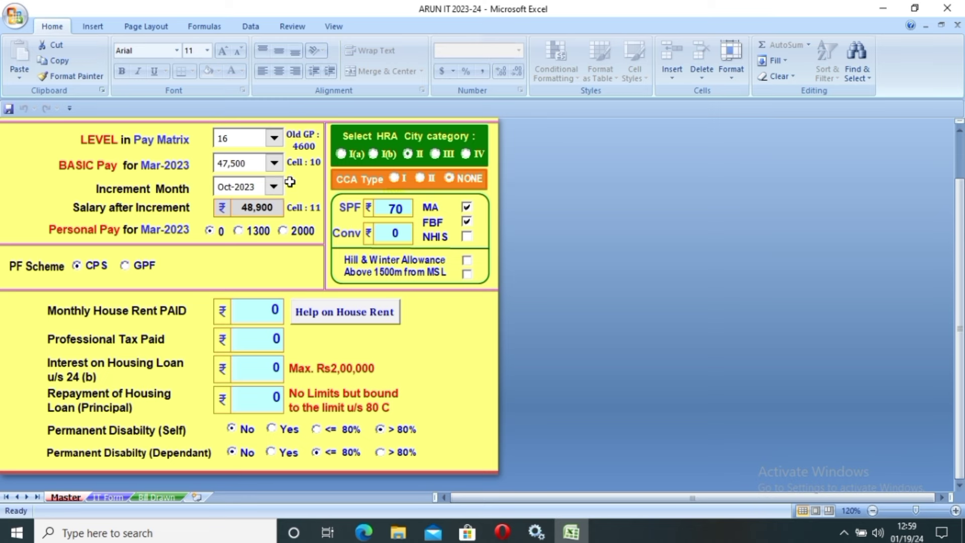
Select HRA city category III and tick NHIS, Hill & Winter Allowance and Above 1500m from MSL.
{"action": "scroll", "coordinate": [366, 186], "scroll_direction": "up", "scroll_amount": 1}
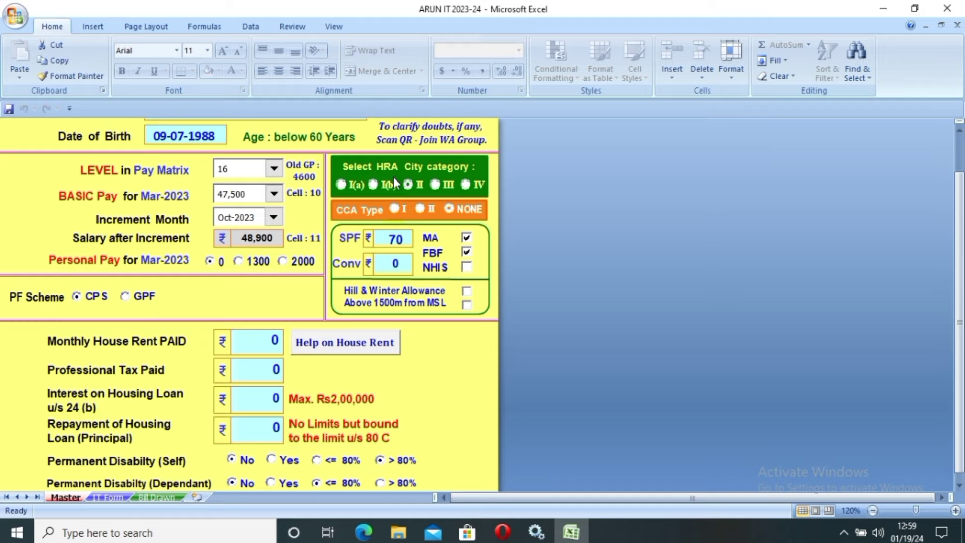
{"action": "left_click", "coordinate": [439, 186]}
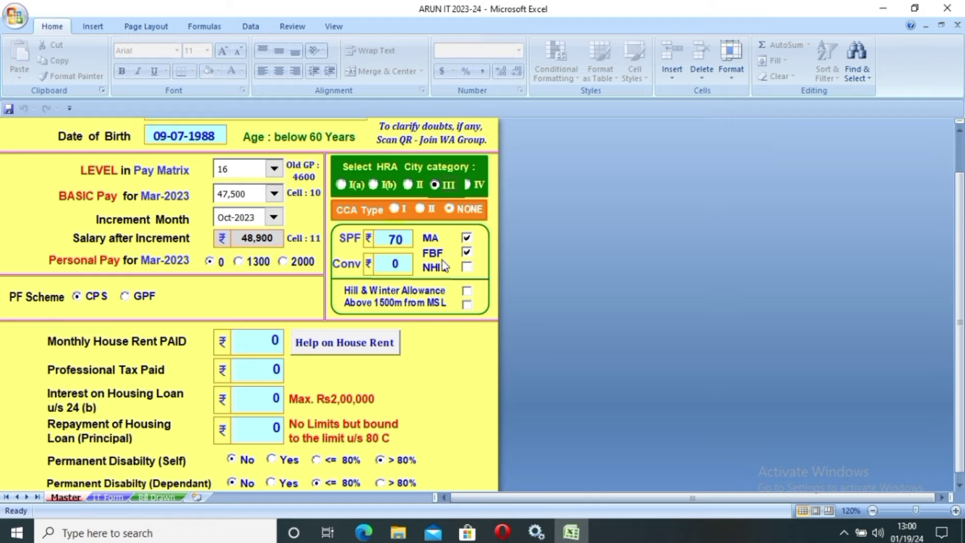
{"action": "left_click", "coordinate": [467, 268]}
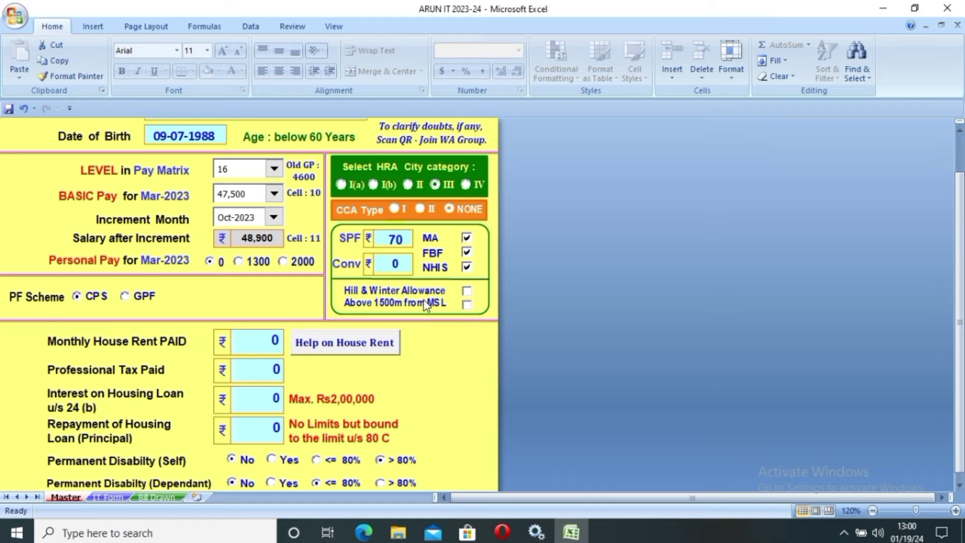
{"action": "left_click", "coordinate": [467, 294]}
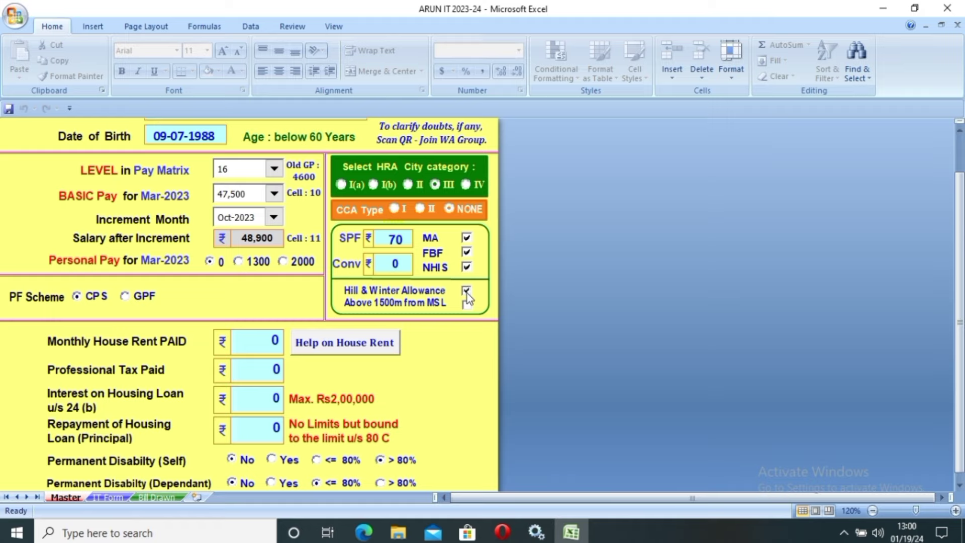
{"action": "left_click", "coordinate": [467, 305]}
View the house rent guidance and dismiss the HRA exemption message.
{"action": "left_click", "coordinate": [365, 341]}
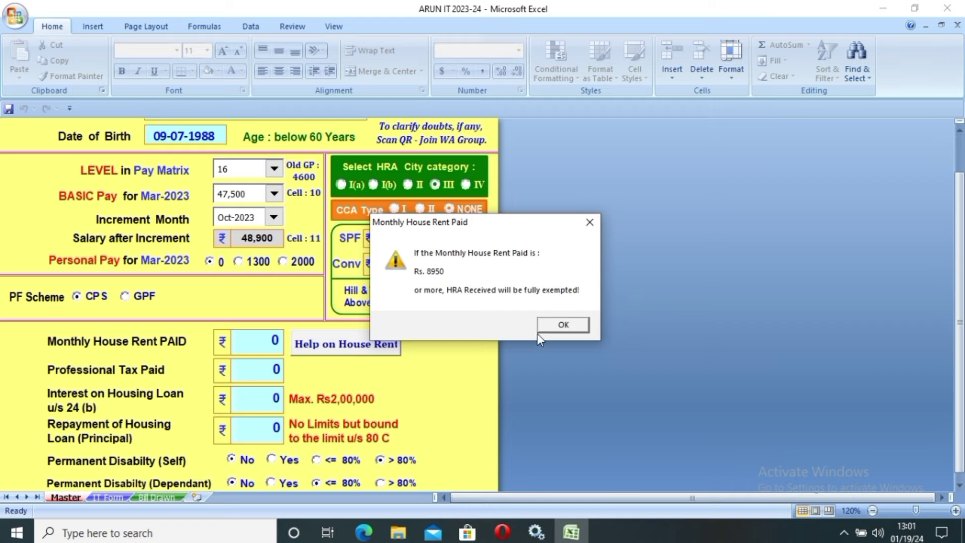
{"action": "left_click", "coordinate": [559, 327]}
{"action": "type", "text": "9000"}
{"action": "left_click", "coordinate": [269, 375]}
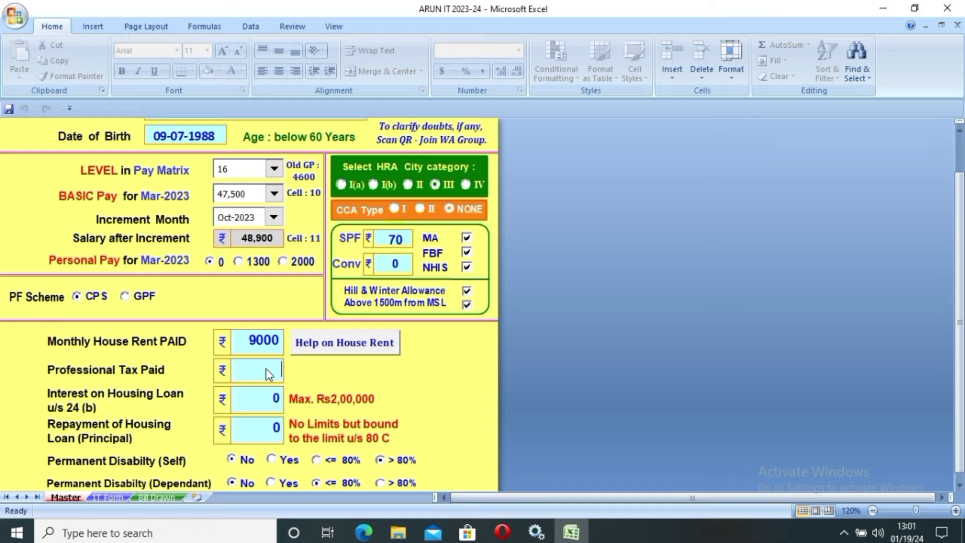
Enter 2500 as Professional Tax Paid and switch to the Bill Drawn sheet.
{"action": "type", "text": "25"}
{"action": "type", "text": "00"}
{"action": "key", "text": "Return"}
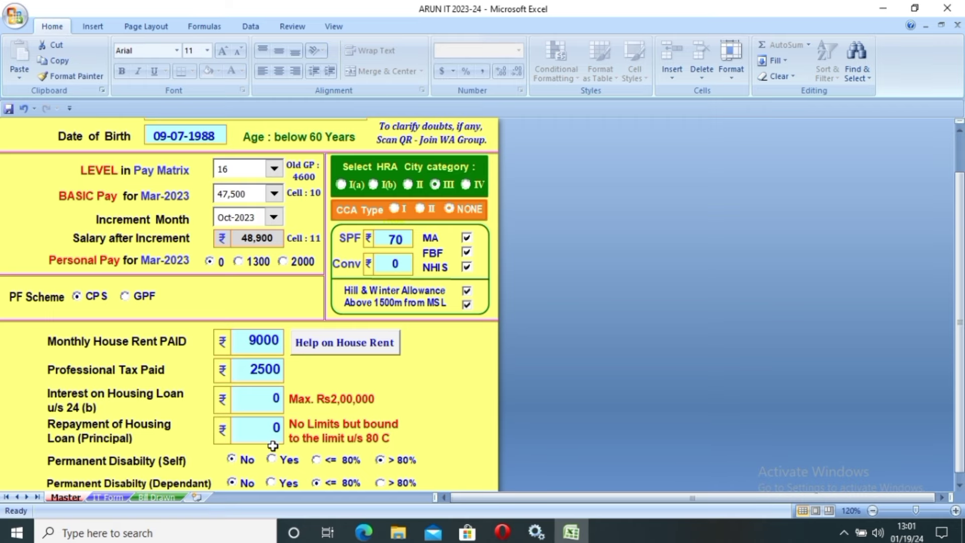
{"action": "scroll", "coordinate": [272, 446], "scroll_direction": "down", "scroll_amount": 1}
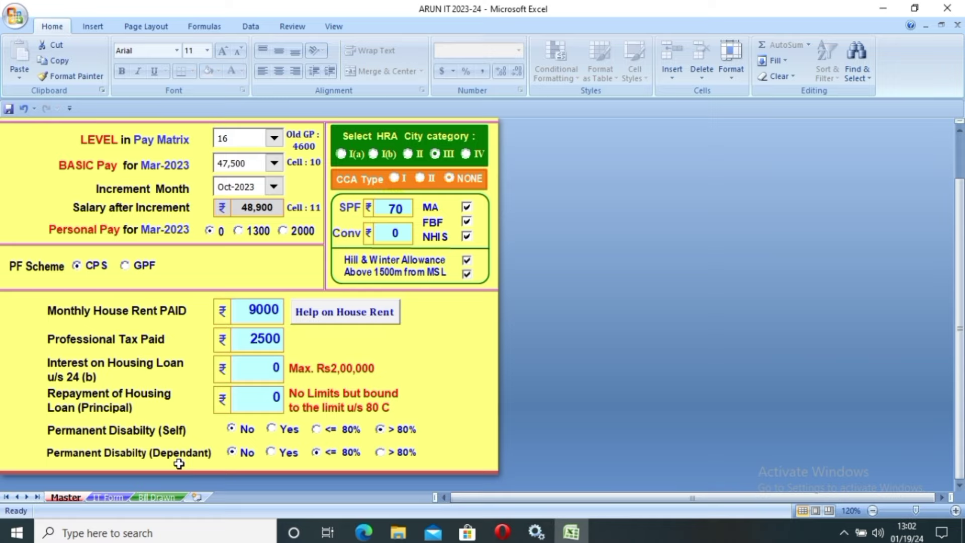
{"action": "left_click", "coordinate": [157, 497]}
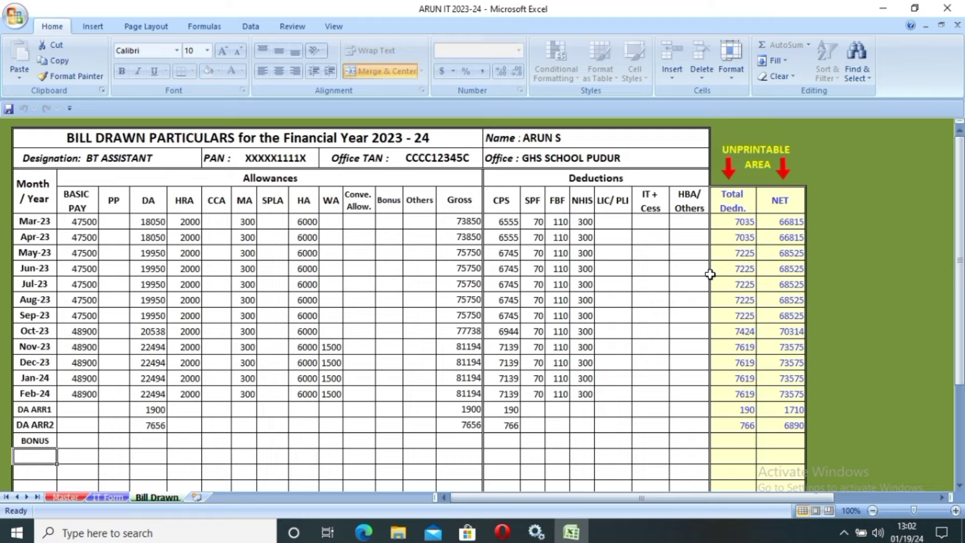
Enter 3120 as the Apr-23 IT + Cess deduction, then view the IT Form statement.
{"action": "left_click", "coordinate": [651, 235]}
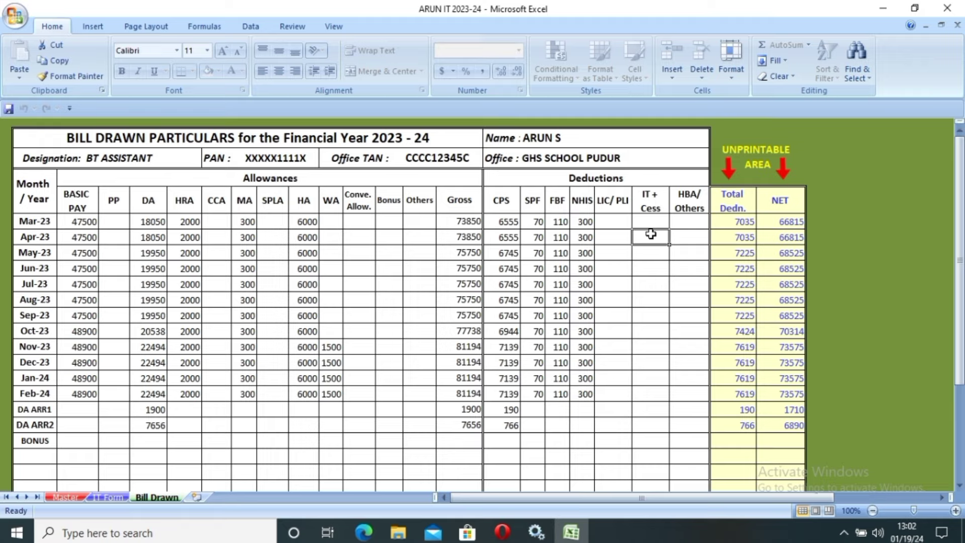
{"action": "type", "text": "3120"}
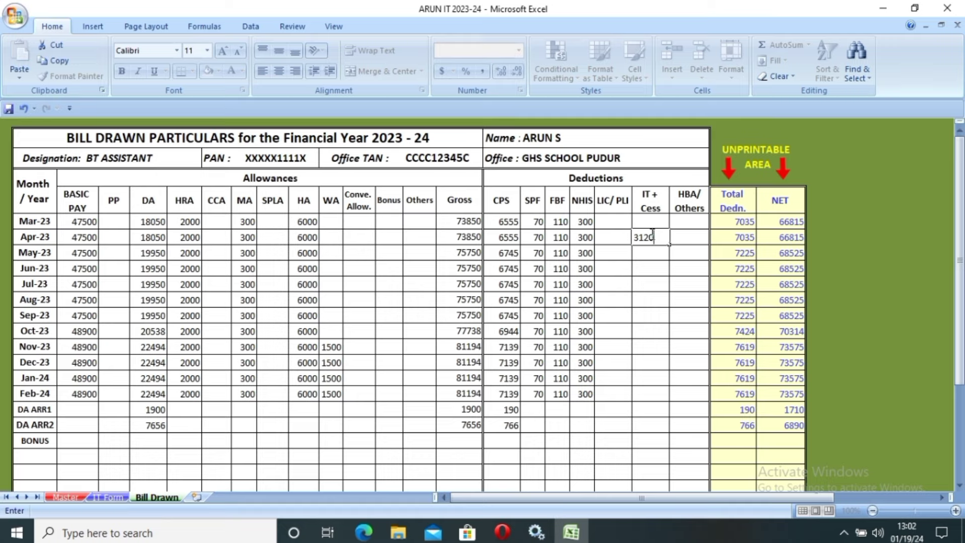
{"action": "left_click", "coordinate": [689, 253]}
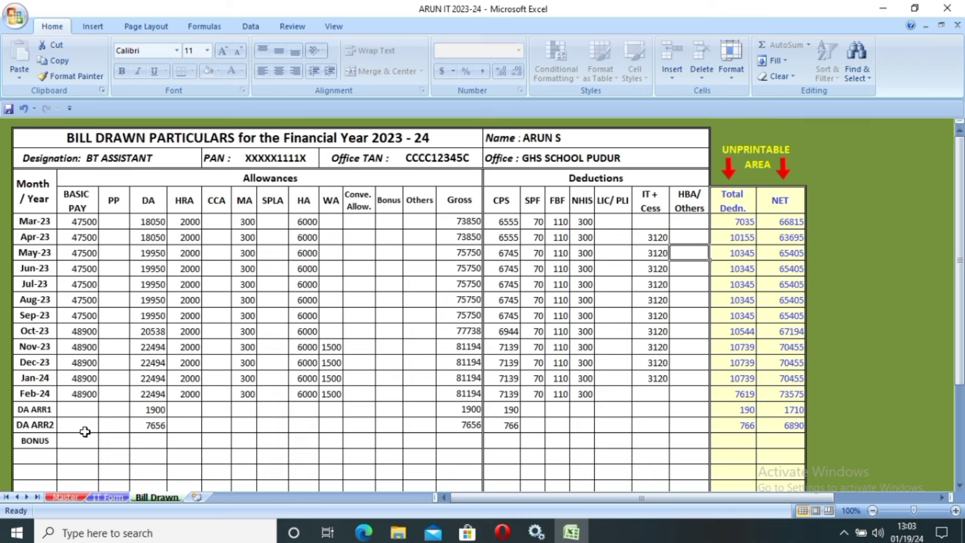
{"action": "left_click", "coordinate": [108, 497]}
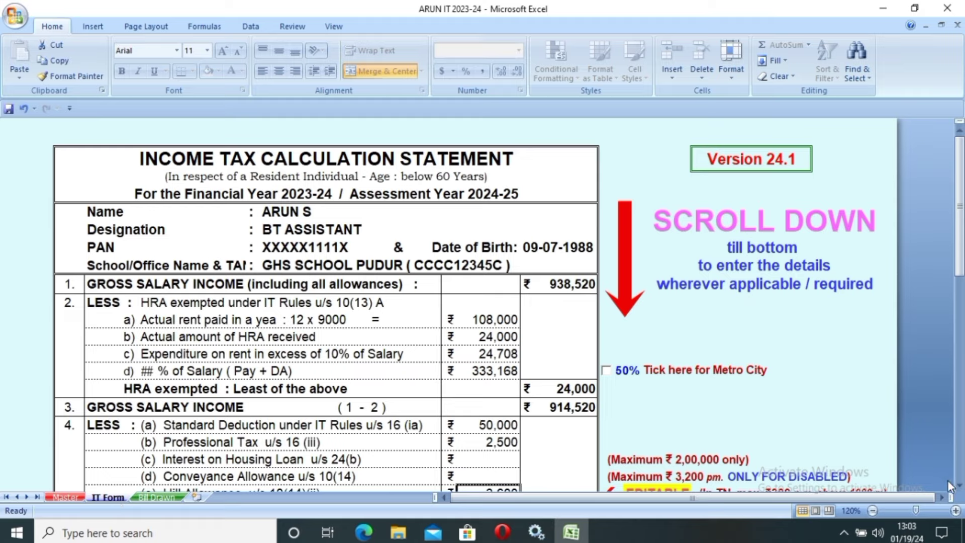
Scroll the IT Form through HRA, Chapter VI A and 80C deductions and the LIC, NSC, ELSS and tuition tables.
{"action": "scroll", "coordinate": [950, 486], "scroll_direction": "down", "scroll_amount": 3}
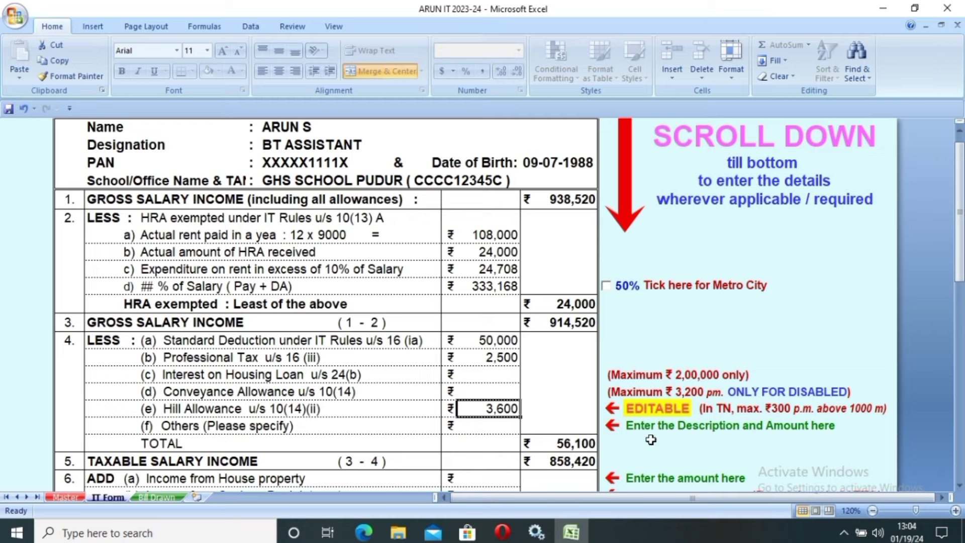
{"action": "left_click", "coordinate": [958, 487]}
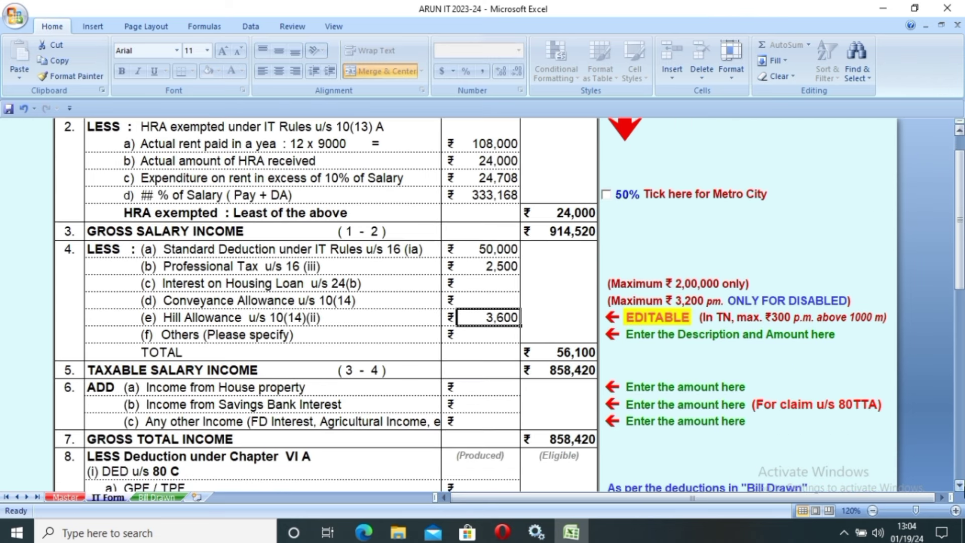
{"action": "scroll", "coordinate": [958, 486], "scroll_direction": "down", "scroll_amount": 8}
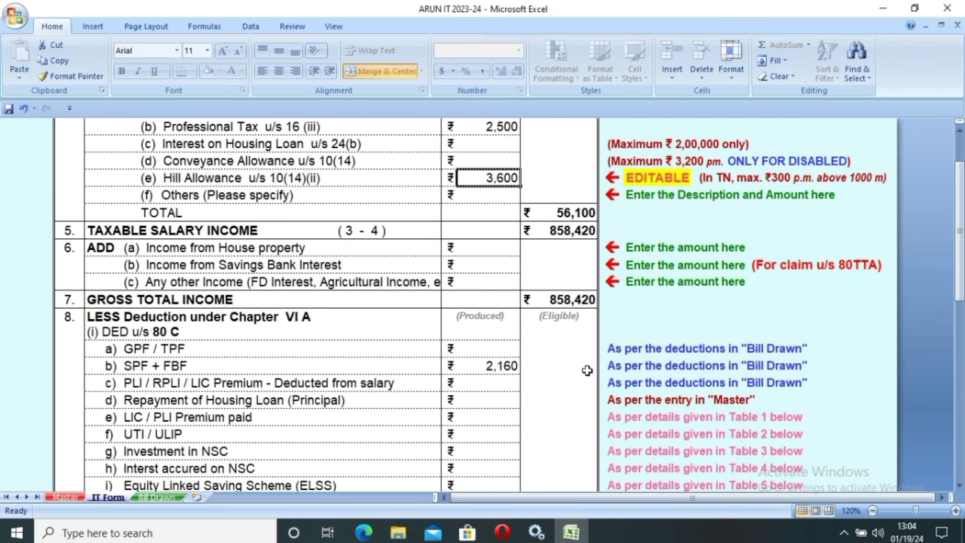
{"action": "left_click", "coordinate": [959, 486]}
{"action": "left_click", "coordinate": [960, 485]}
{"action": "left_click", "coordinate": [959, 486]}
{"action": "left_click", "coordinate": [959, 486]}
{"action": "left_click", "coordinate": [959, 486]}
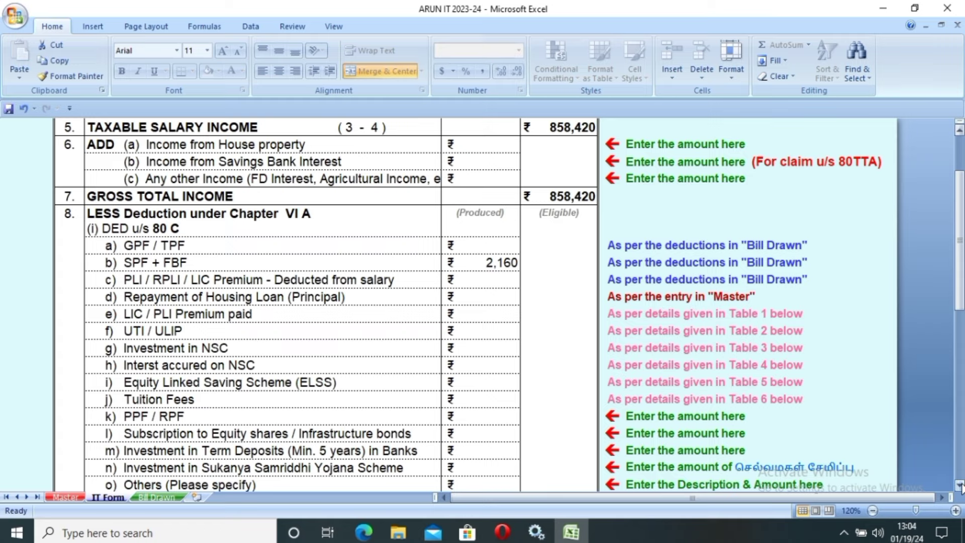
{"action": "left_click", "coordinate": [959, 486]}
{"action": "left_click", "coordinate": [959, 486]}
{"action": "left_click", "coordinate": [959, 485]}
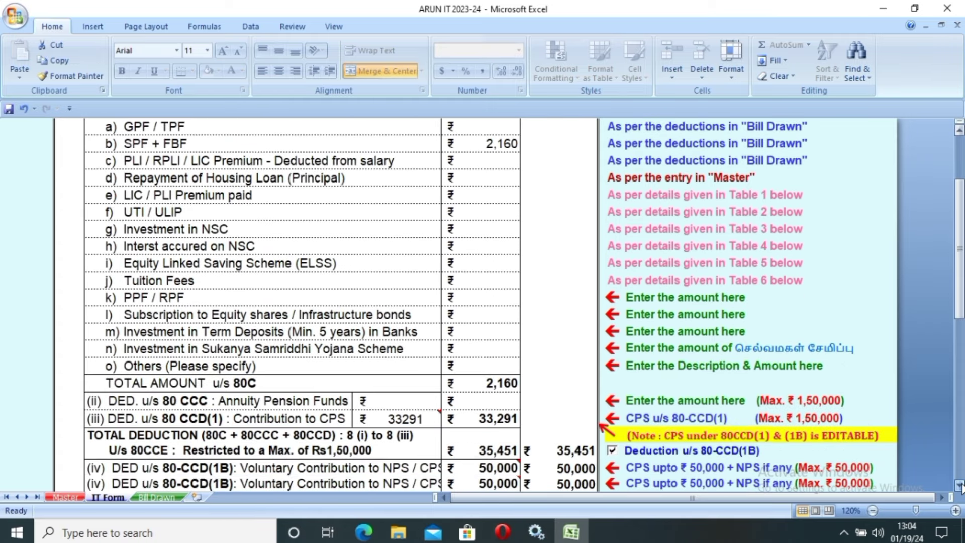
{"action": "left_click", "coordinate": [959, 486]}
{"action": "left_click", "coordinate": [960, 485]}
{"action": "left_click", "coordinate": [959, 486]}
{"action": "left_click", "coordinate": [960, 486]}
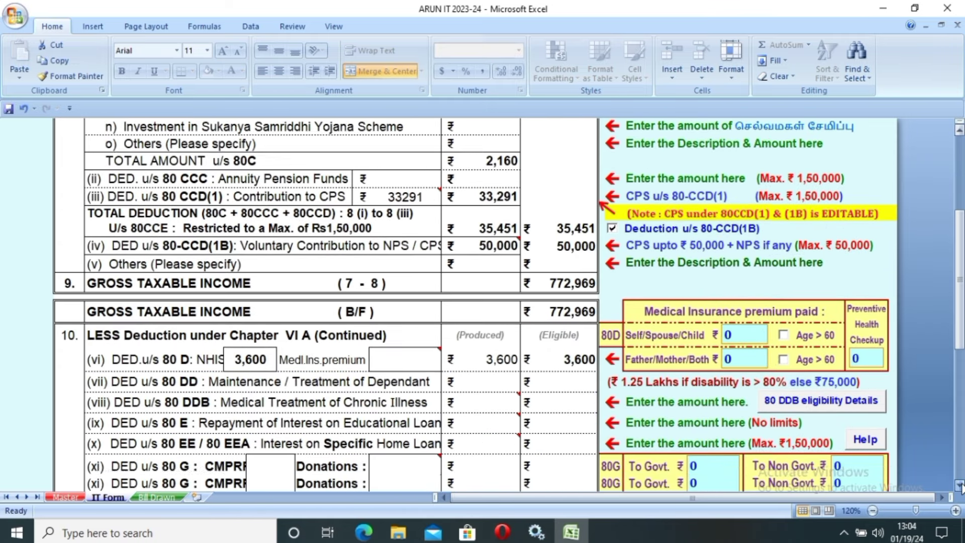
{"action": "left_click", "coordinate": [959, 485]}
{"action": "left_click", "coordinate": [960, 486]}
{"action": "left_click", "coordinate": [960, 485]}
{"action": "left_click", "coordinate": [959, 486]}
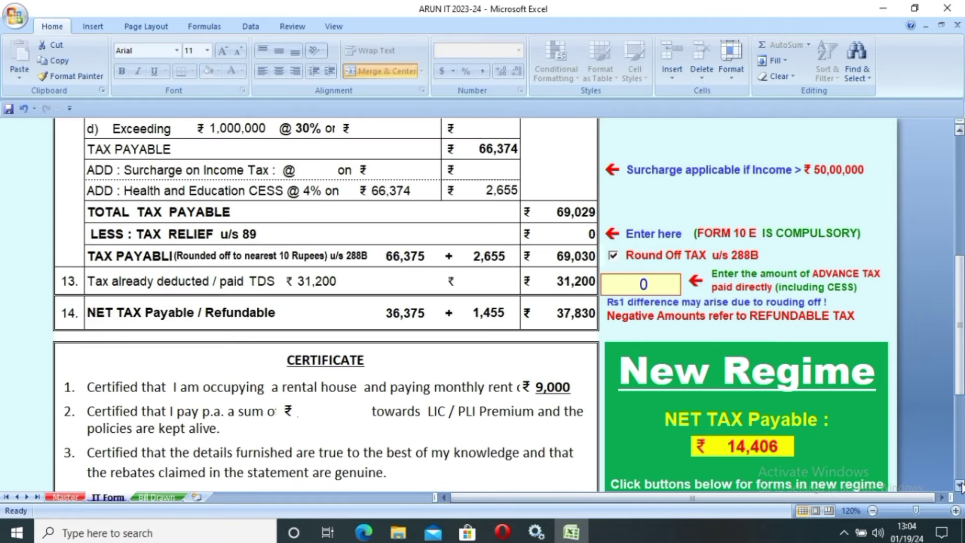
{"action": "left_click", "coordinate": [960, 486]}
{"action": "left_click", "coordinate": [959, 485]}
{"action": "scroll", "coordinate": [288, 167], "scroll_direction": "down", "scroll_amount": 3}
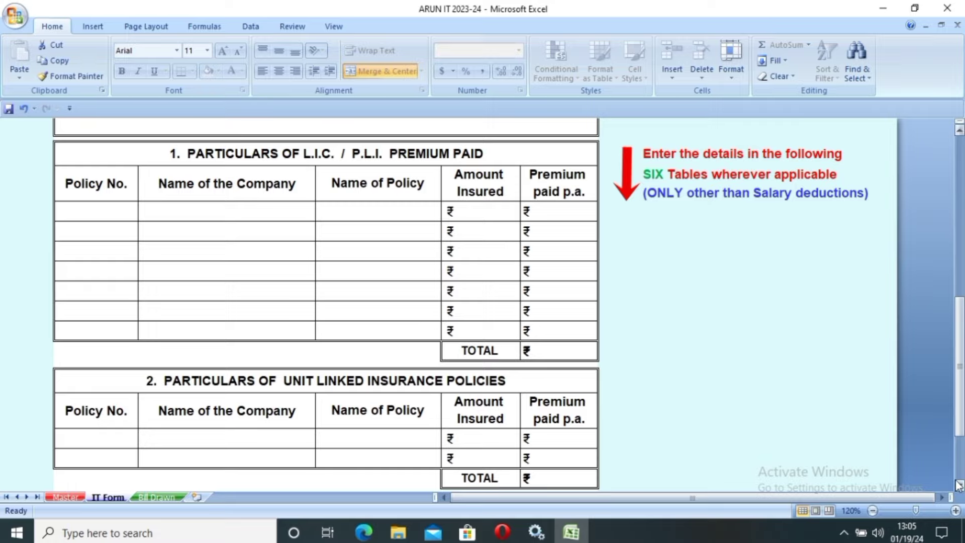
{"action": "left_click", "coordinate": [959, 486]}
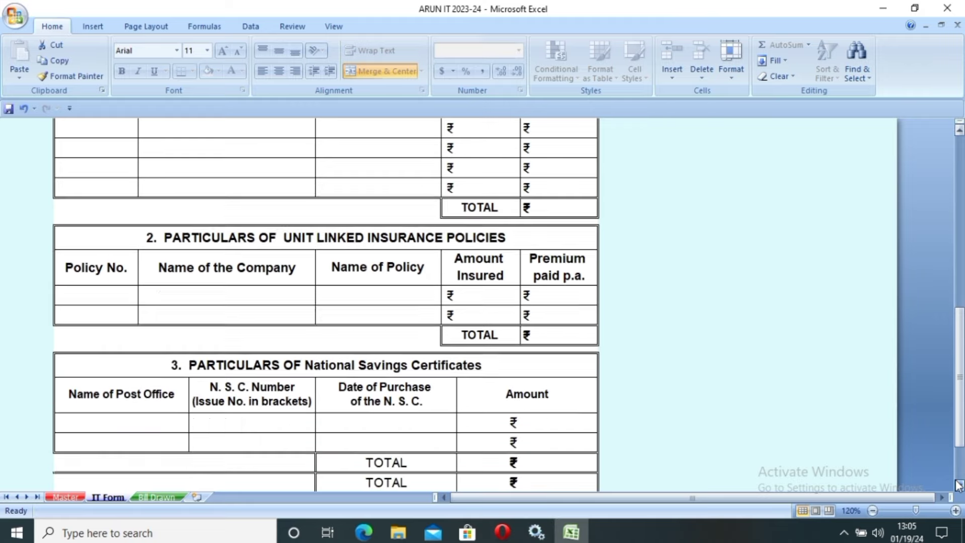
{"action": "left_click", "coordinate": [959, 485]}
{"action": "left_click", "coordinate": [959, 485]}
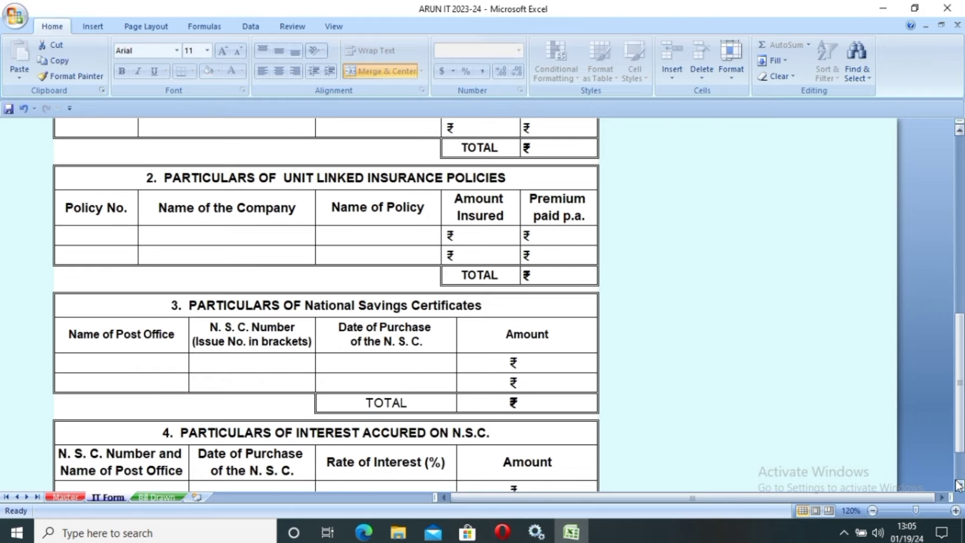
{"action": "left_click", "coordinate": [960, 485]}
{"action": "left_click", "coordinate": [959, 485]}
{"action": "left_click", "coordinate": [959, 485]}
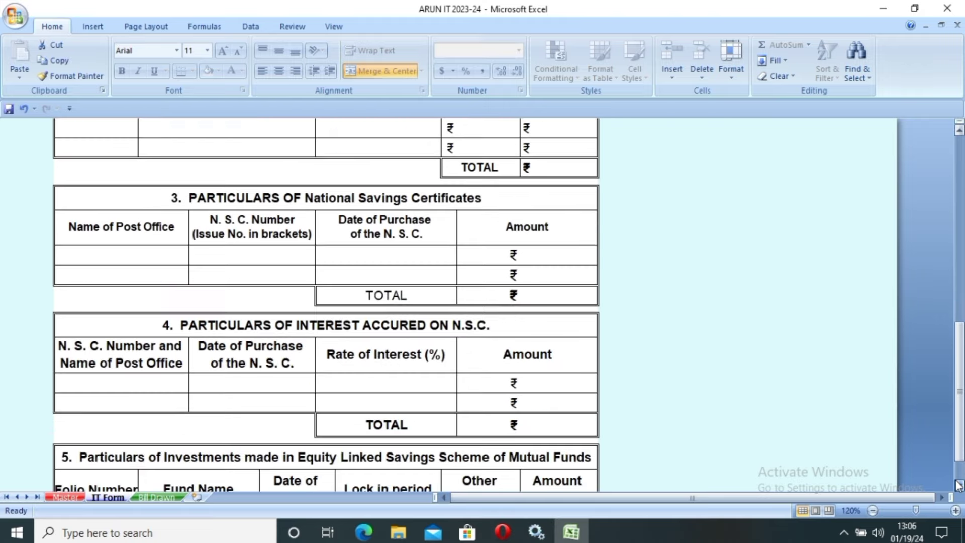
{"action": "left_click", "coordinate": [959, 485]}
{"action": "left_click", "coordinate": [960, 485]}
{"action": "left_click", "coordinate": [960, 485]}
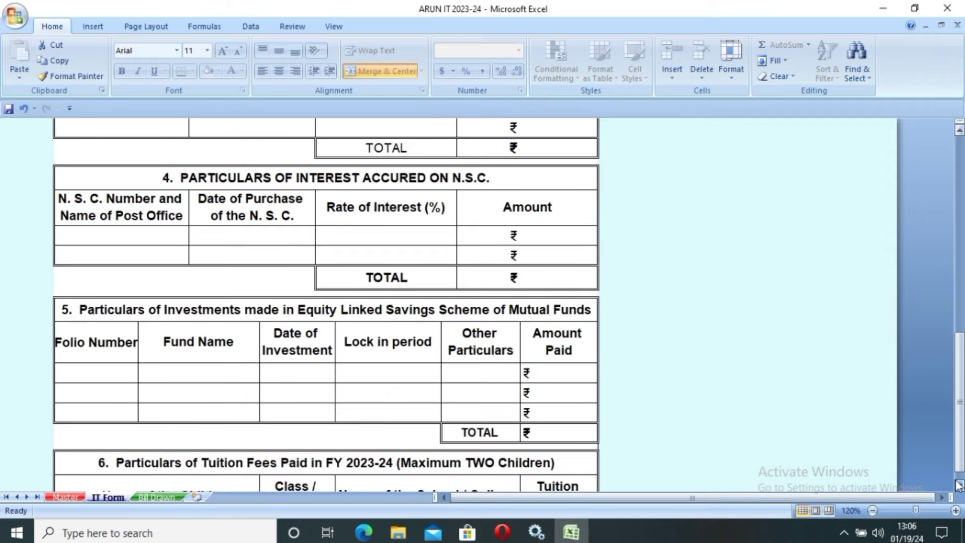
{"action": "left_click", "coordinate": [960, 486]}
{"action": "left_click", "coordinate": [959, 485]}
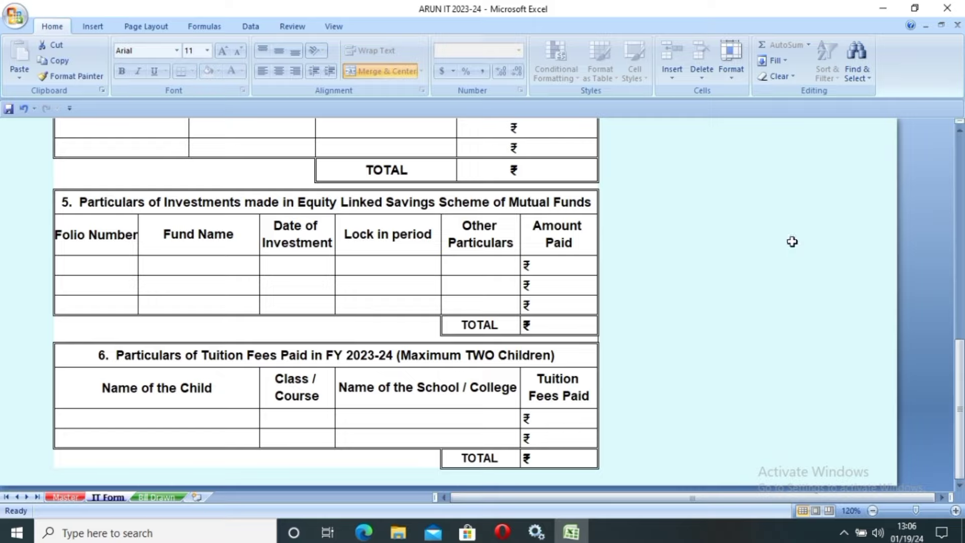
Return to the deductions list and scroll down to net taxable income and the ₹14,406 New Regime tax.
{"action": "left_click", "coordinate": [959, 151]}
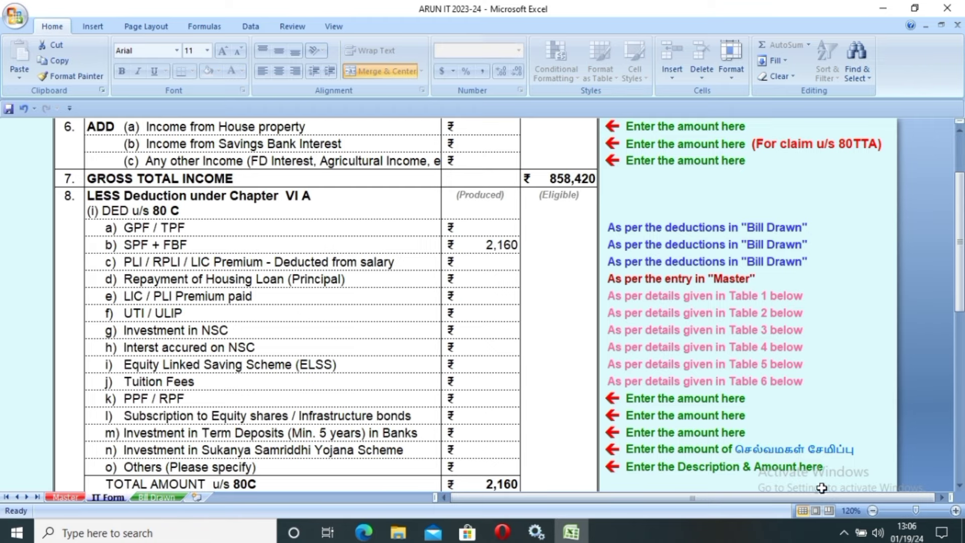
{"action": "left_click", "coordinate": [959, 486]}
{"action": "left_click", "coordinate": [960, 486]}
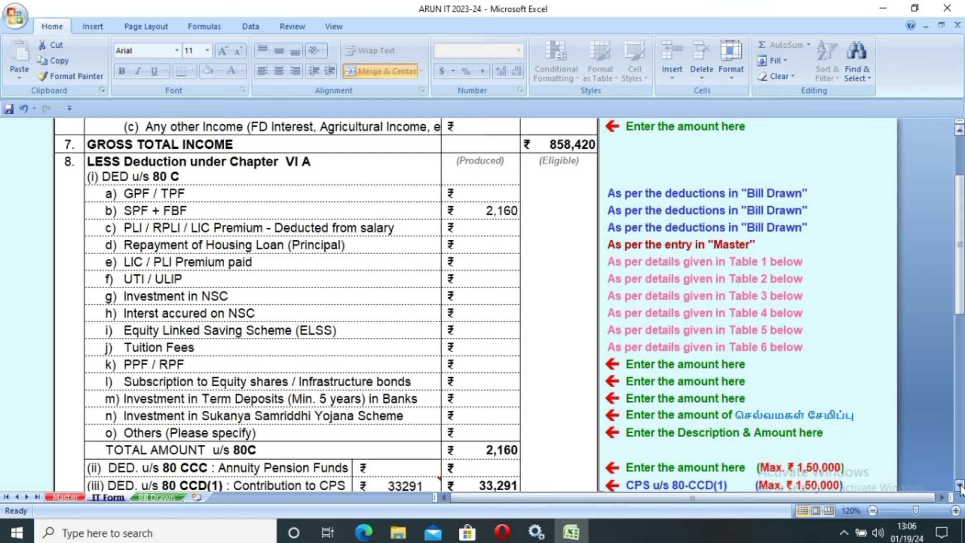
{"action": "left_click", "coordinate": [960, 486]}
{"action": "left_click", "coordinate": [960, 486]}
{"action": "left_click", "coordinate": [959, 485]}
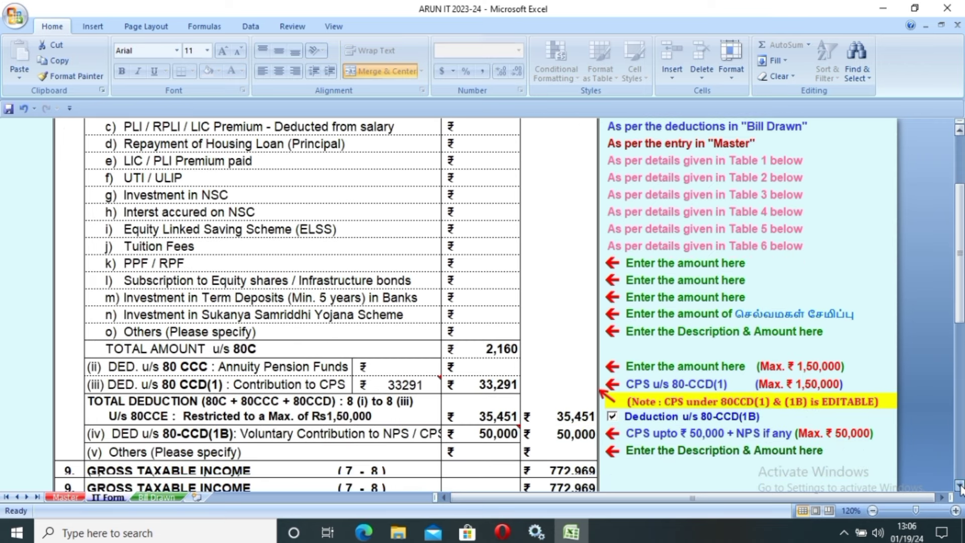
{"action": "left_click", "coordinate": [960, 486]}
{"action": "left_click", "coordinate": [960, 486]}
{"action": "left_click", "coordinate": [959, 485]}
{"action": "left_click", "coordinate": [960, 486]}
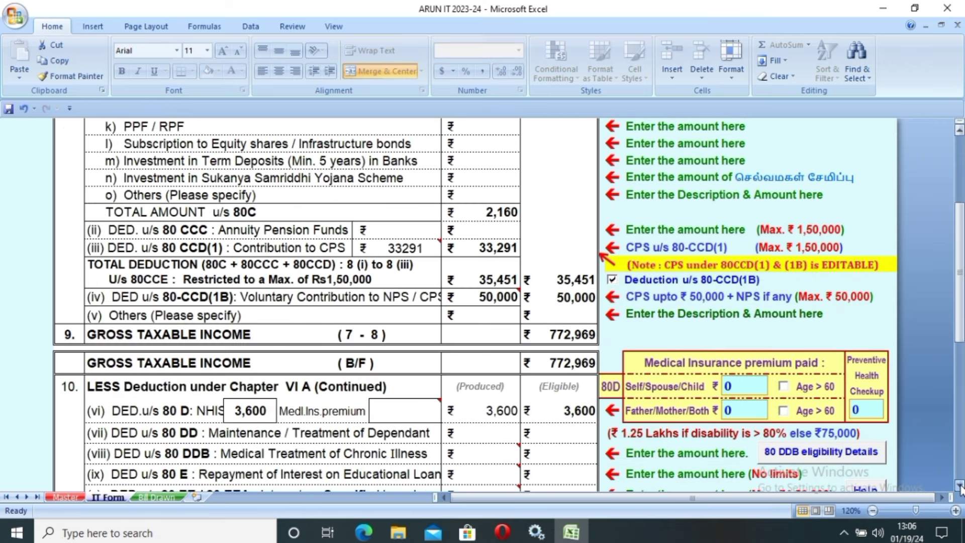
{"action": "left_click", "coordinate": [960, 486]}
{"action": "left_click", "coordinate": [960, 485]}
{"action": "left_click", "coordinate": [960, 486]}
{"action": "left_click", "coordinate": [960, 485]}
{"action": "left_click", "coordinate": [959, 485]}
{"action": "left_click", "coordinate": [960, 485]}
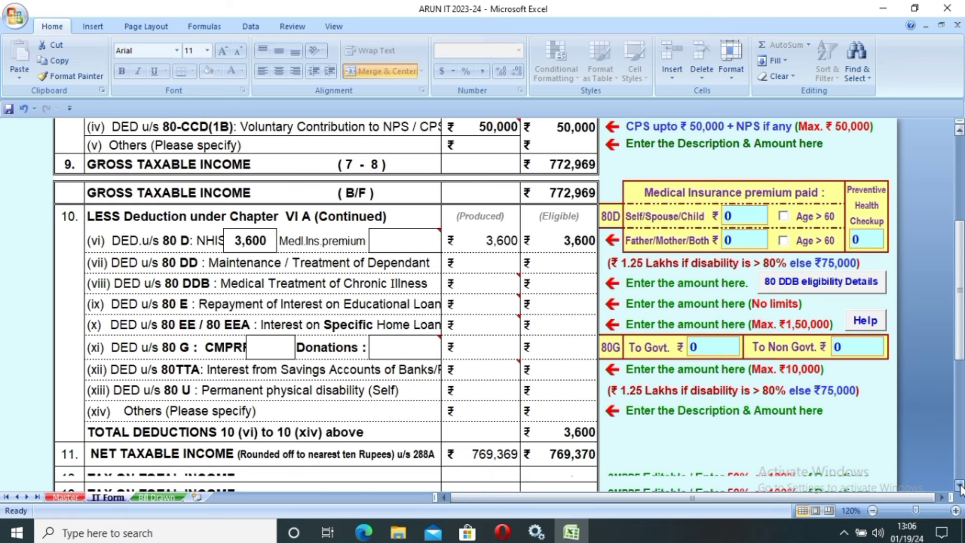
{"action": "left_click", "coordinate": [959, 486]}
{"action": "left_click", "coordinate": [960, 485]}
{"action": "left_click", "coordinate": [960, 486]}
{"action": "left_click", "coordinate": [960, 486]}
{"action": "left_click", "coordinate": [959, 486]}
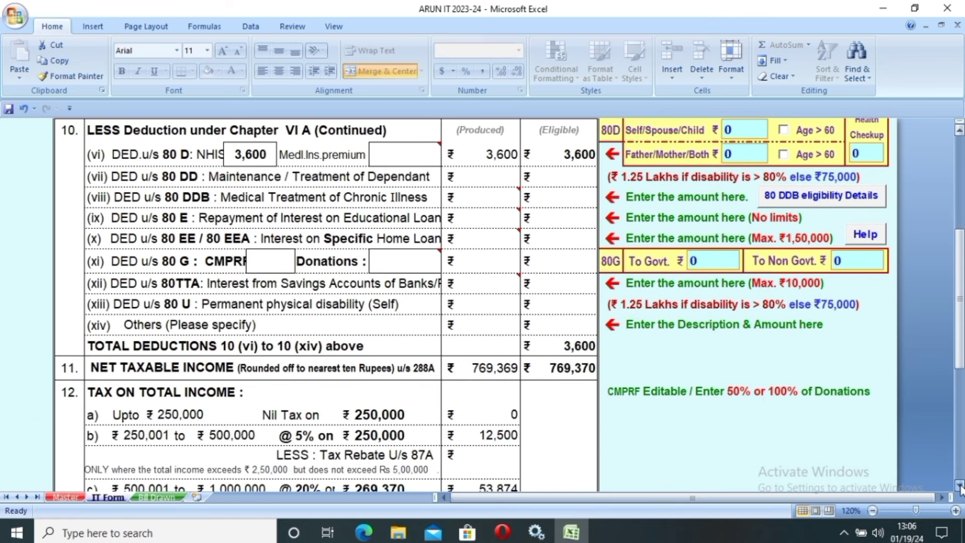
{"action": "left_click", "coordinate": [960, 486]}
{"action": "left_click", "coordinate": [960, 486]}
{"action": "left_click", "coordinate": [959, 485]}
{"action": "left_click", "coordinate": [960, 486]}
{"action": "left_click", "coordinate": [960, 486]}
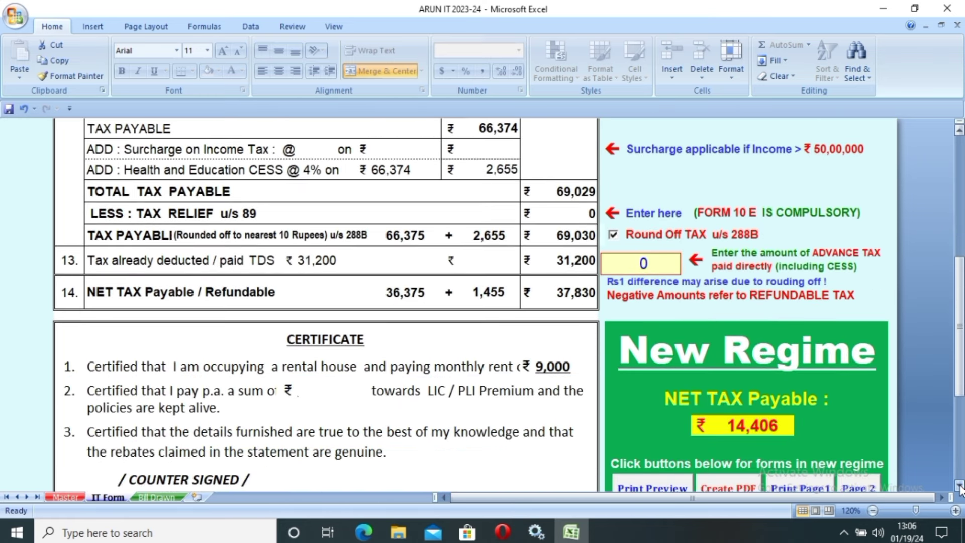
{"action": "left_click", "coordinate": [960, 486]}
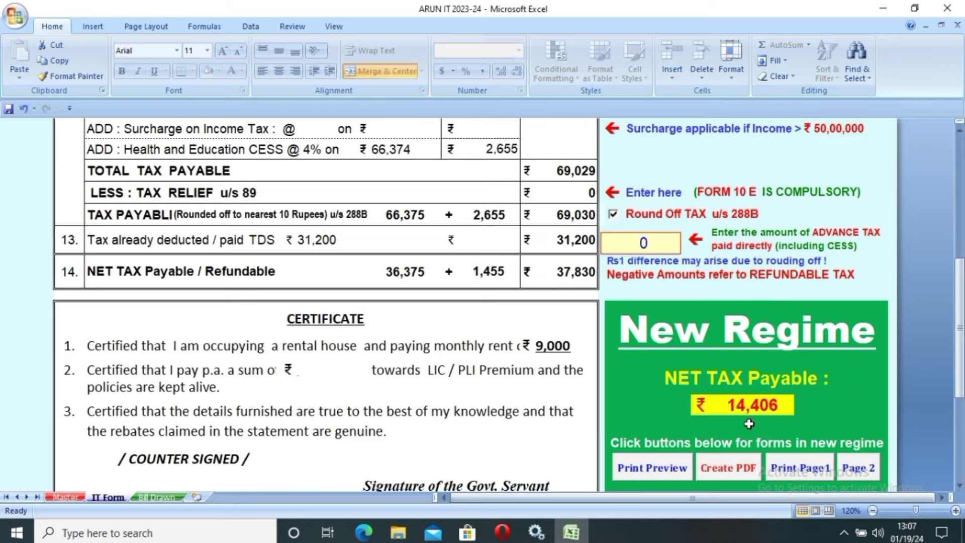
Create the new-regime statement, end the VBA run-time error, and scroll down the ITNew sheet.
{"action": "left_click", "coordinate": [732, 465]}
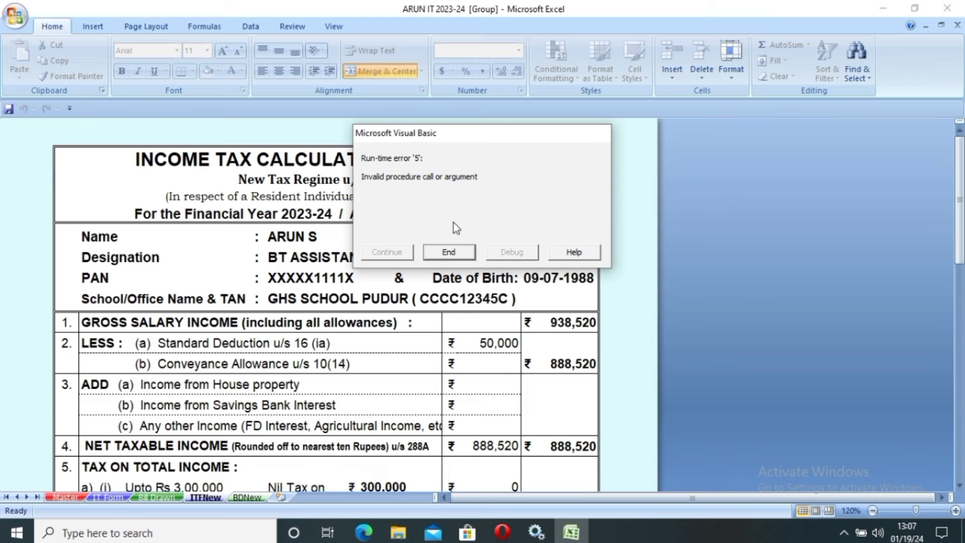
{"action": "left_click", "coordinate": [450, 252]}
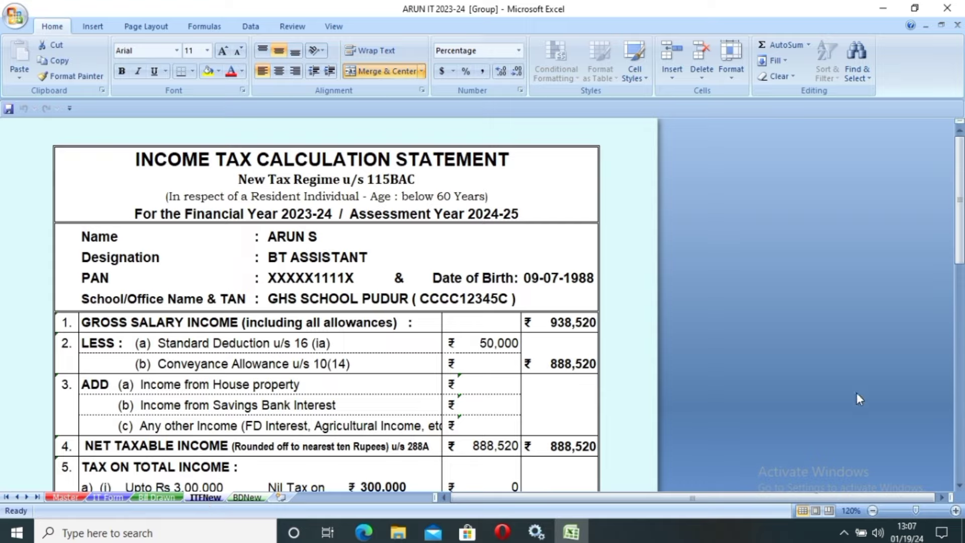
{"action": "left_click", "coordinate": [960, 486]}
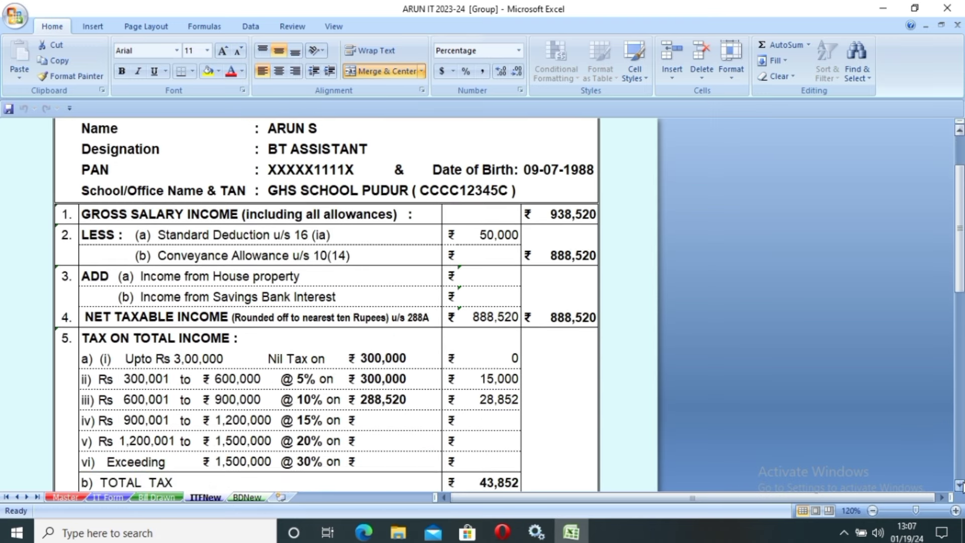
{"action": "left_click", "coordinate": [960, 486]}
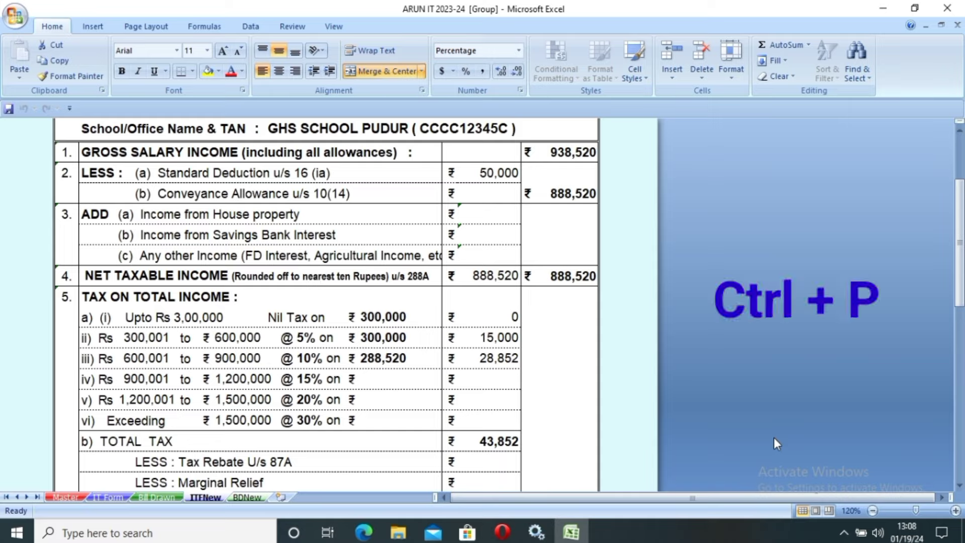
Set A4 paper in the Epson printer's advanced properties for the new-regime tax statement.
{"action": "key", "text": "ctrl+p"}
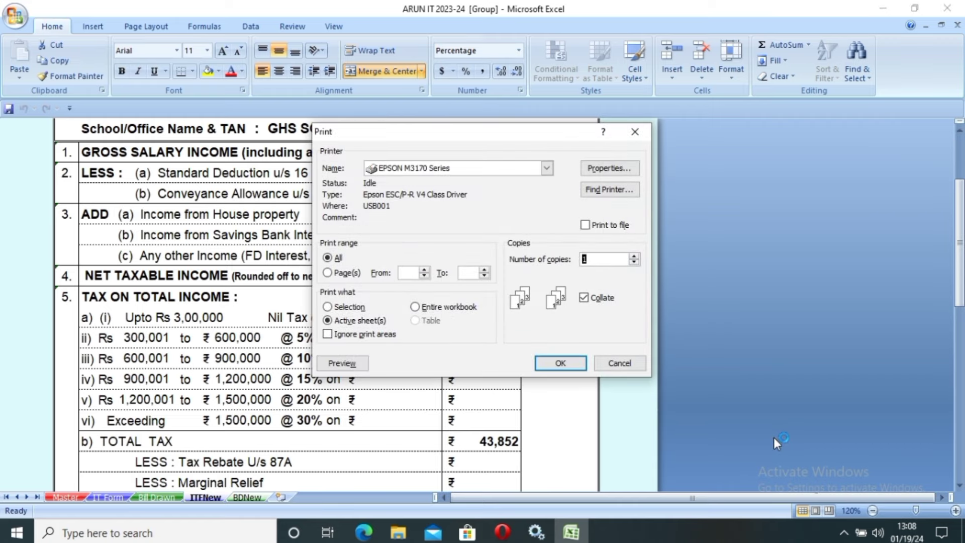
{"action": "left_click", "coordinate": [595, 170]}
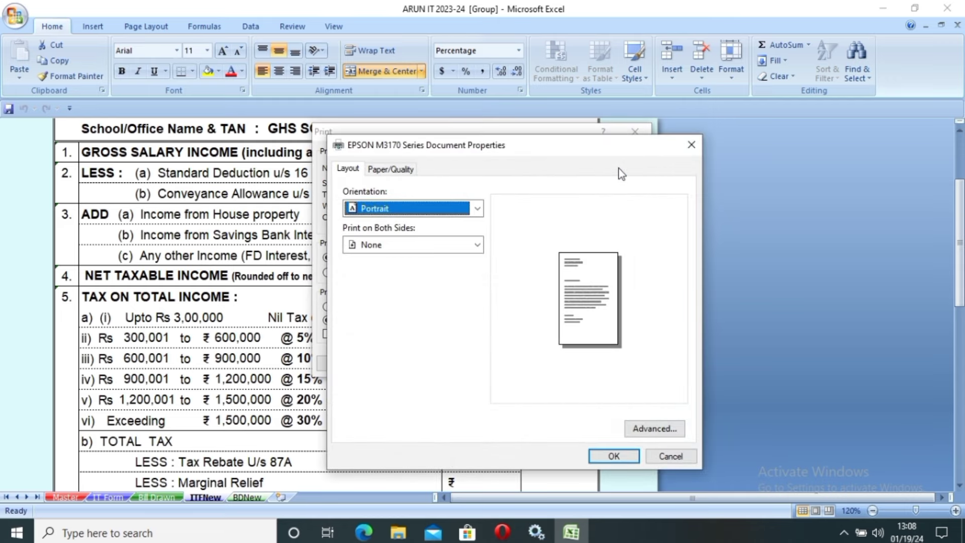
{"action": "left_click", "coordinate": [641, 431]}
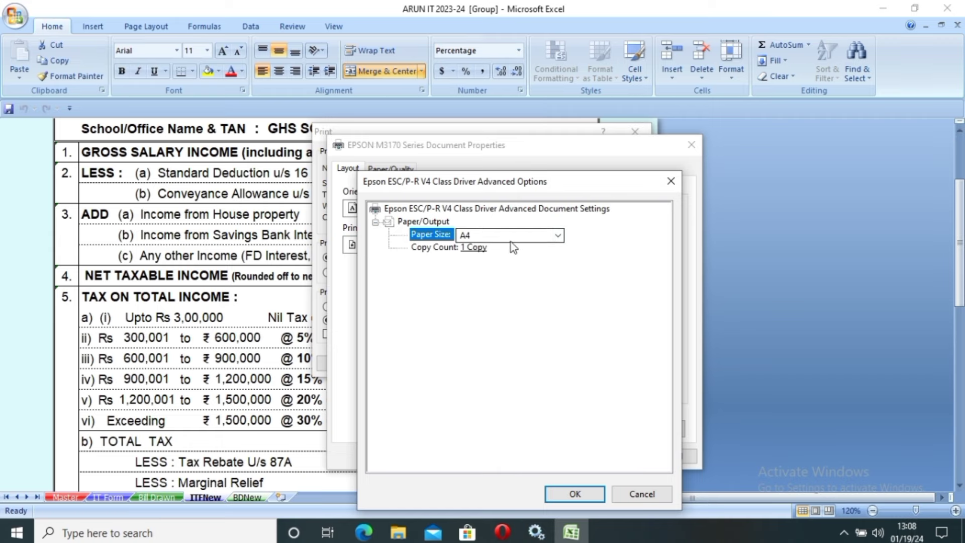
{"action": "left_click", "coordinate": [572, 492]}
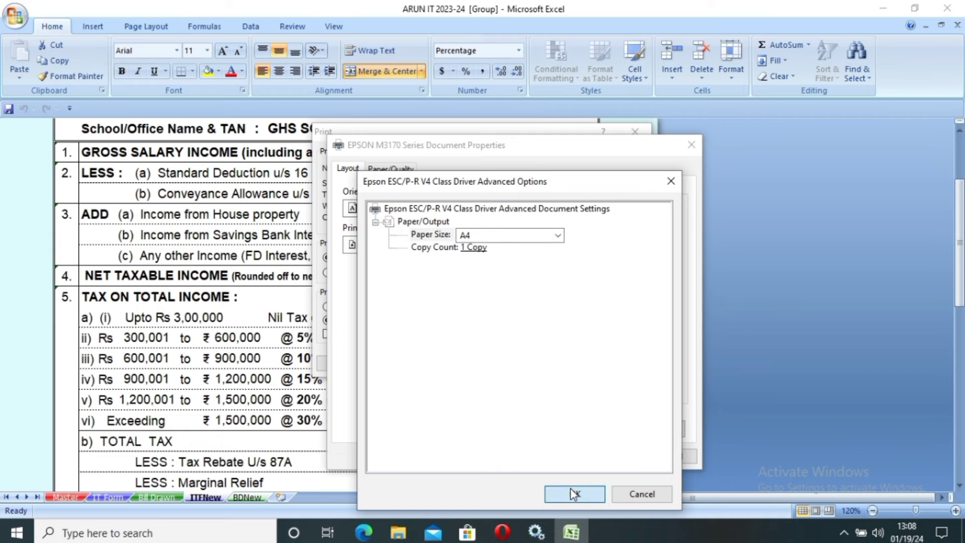
{"action": "left_click", "coordinate": [614, 456]}
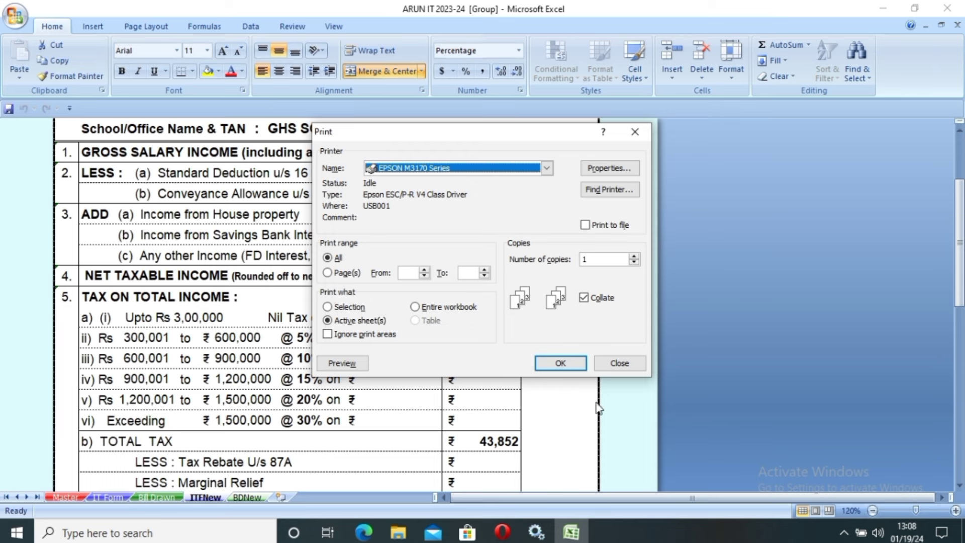
{"action": "left_click", "coordinate": [620, 363]}
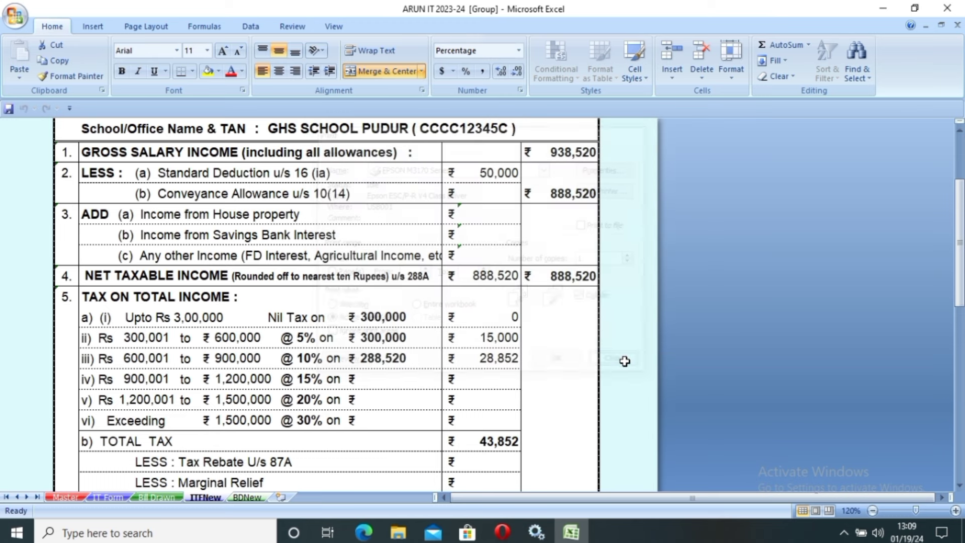
Print the BDNew sheet on A4 paper, then return to the IT Form sheet.
{"action": "left_click", "coordinate": [245, 495]}
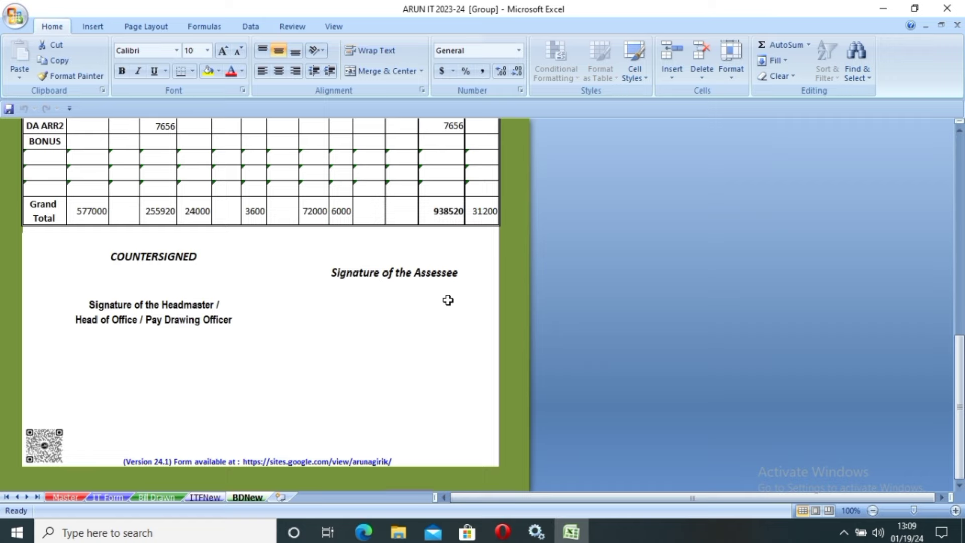
{"action": "key", "text": "ctrl+p"}
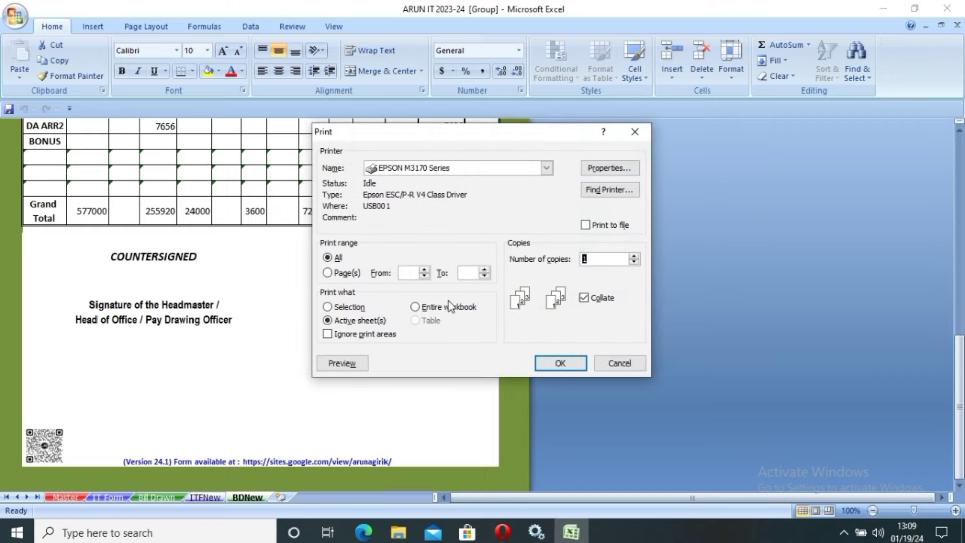
{"action": "left_click", "coordinate": [601, 171]}
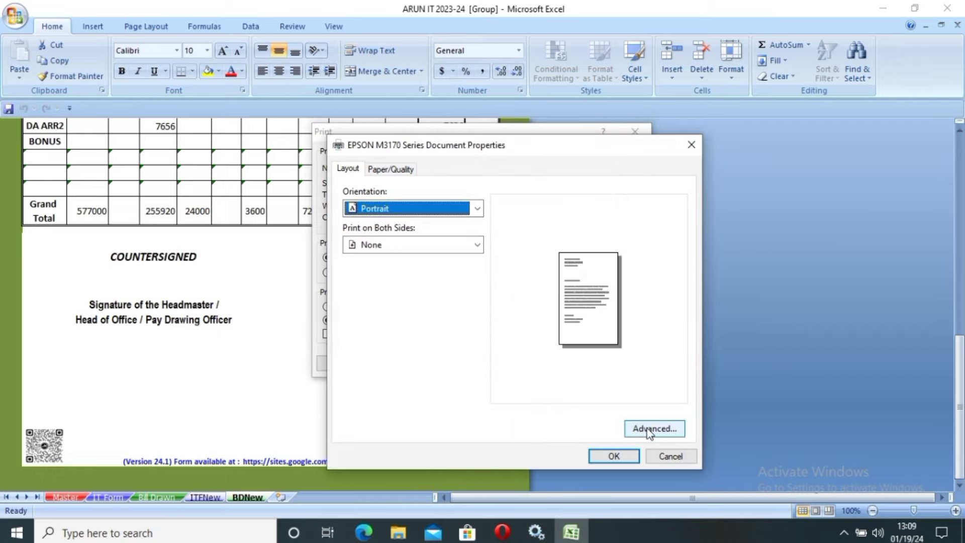
{"action": "left_click", "coordinate": [650, 431]}
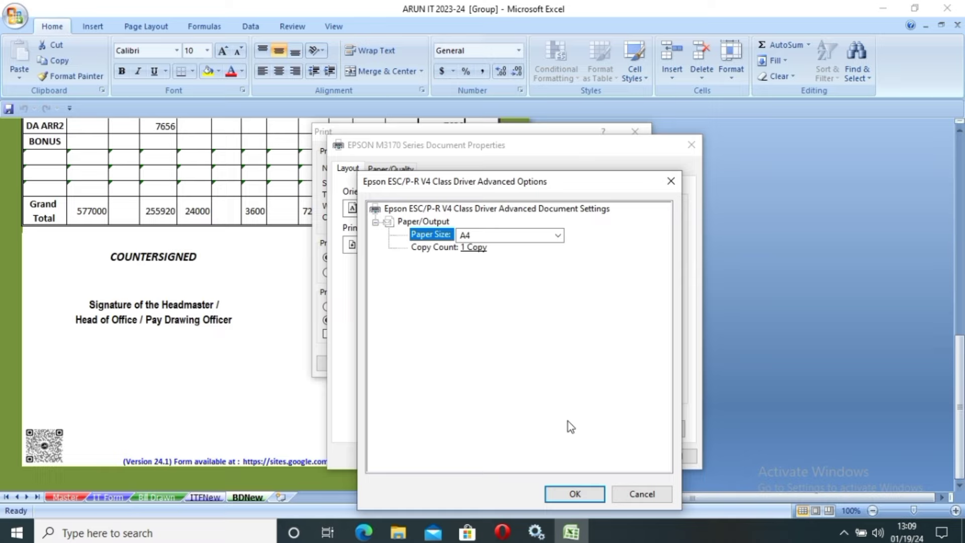
{"action": "left_click", "coordinate": [566, 491]}
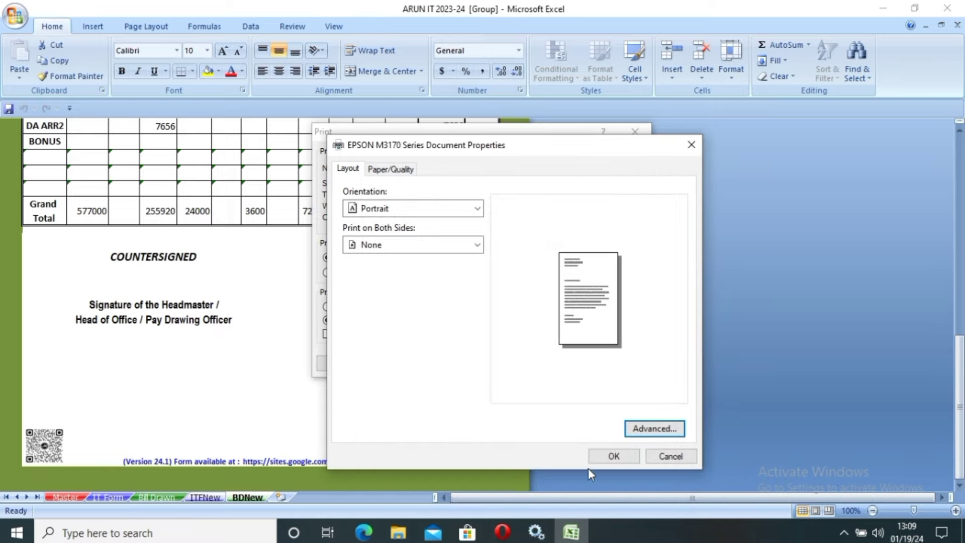
{"action": "left_click", "coordinate": [599, 459]}
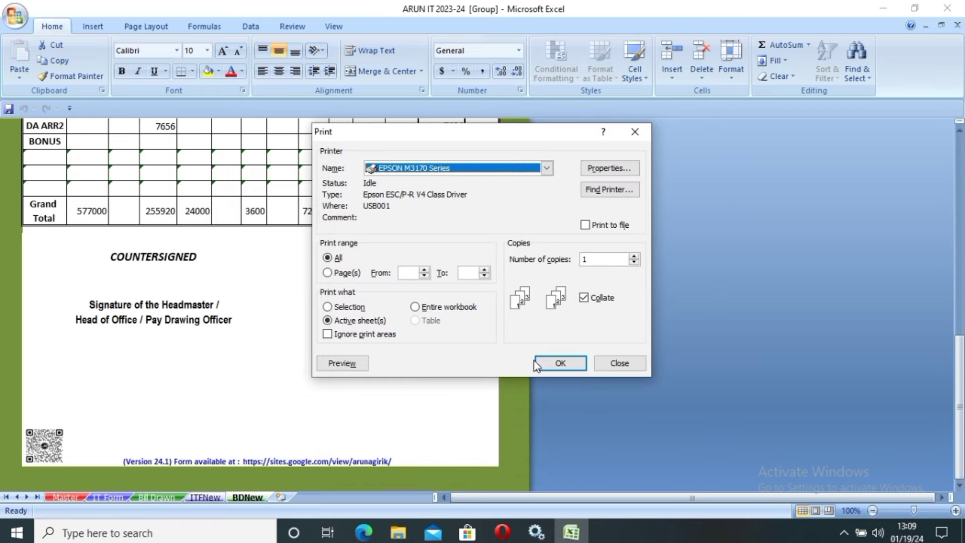
{"action": "left_click", "coordinate": [598, 364]}
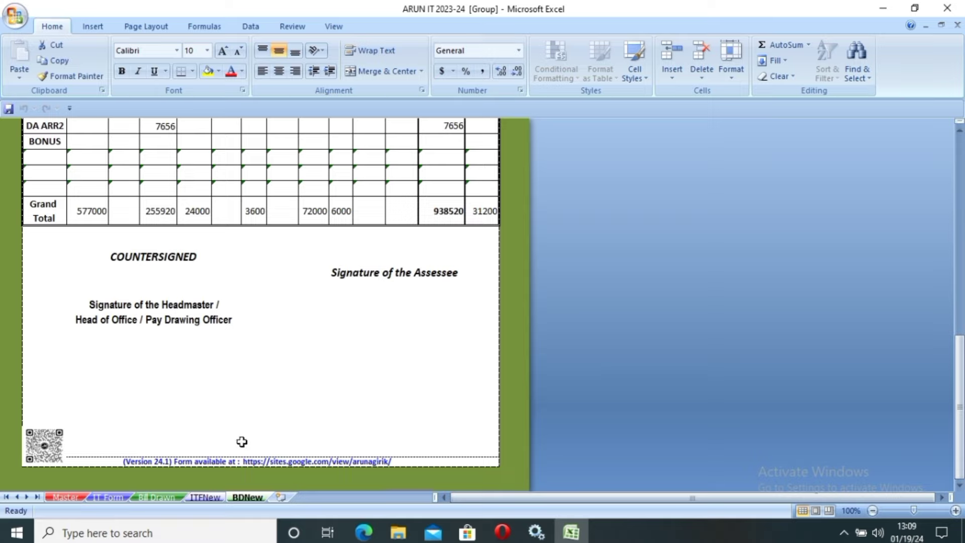
{"action": "left_click", "coordinate": [113, 496]}
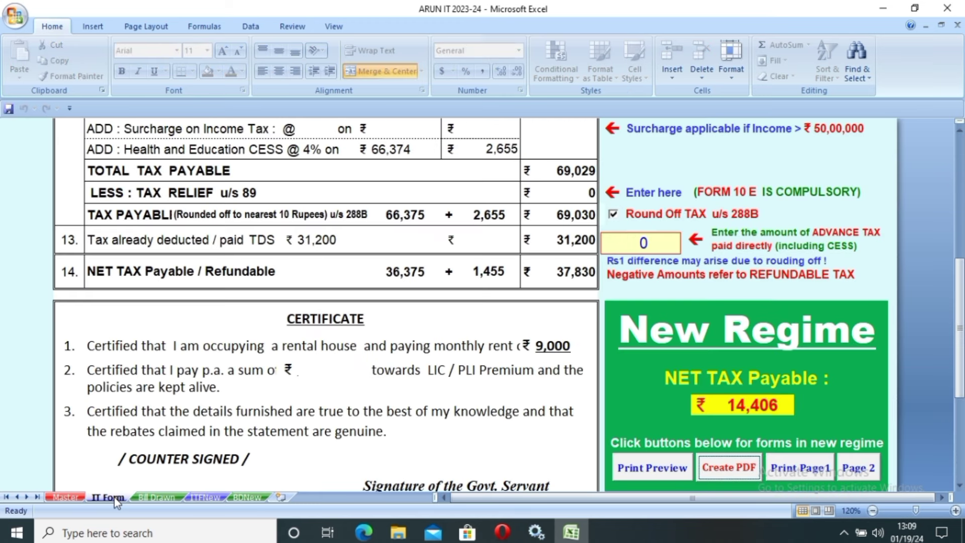
Glance at the Bill Drawn sheet, then scroll to the top of the Master entry form.
{"action": "left_click", "coordinate": [155, 497]}
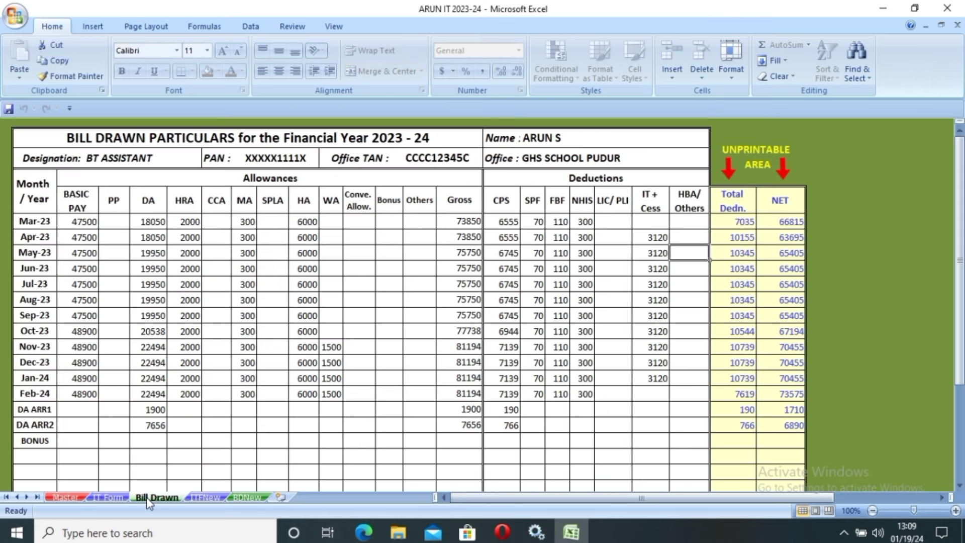
{"action": "left_click", "coordinate": [65, 498]}
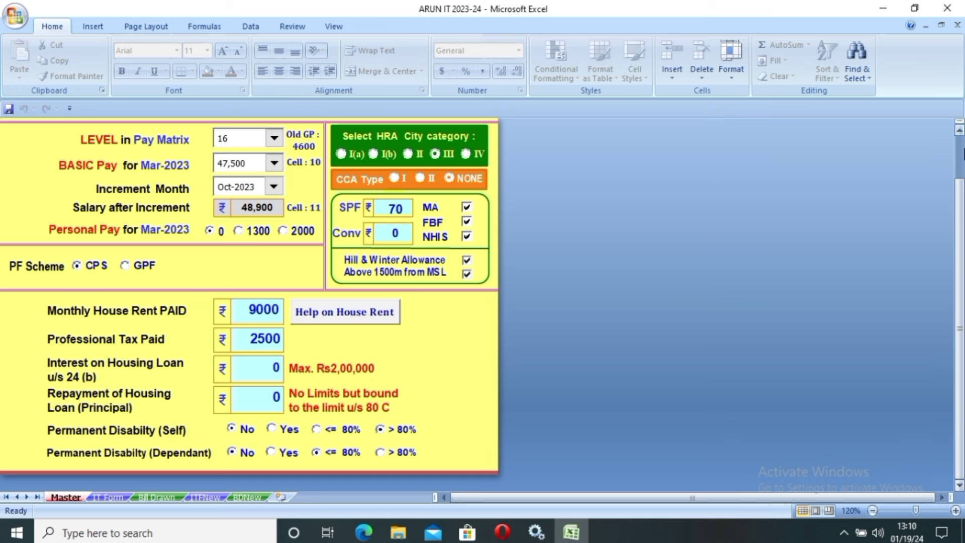
{"action": "left_click_drag", "start_coordinate": [960, 150], "coordinate": [960, 128]}
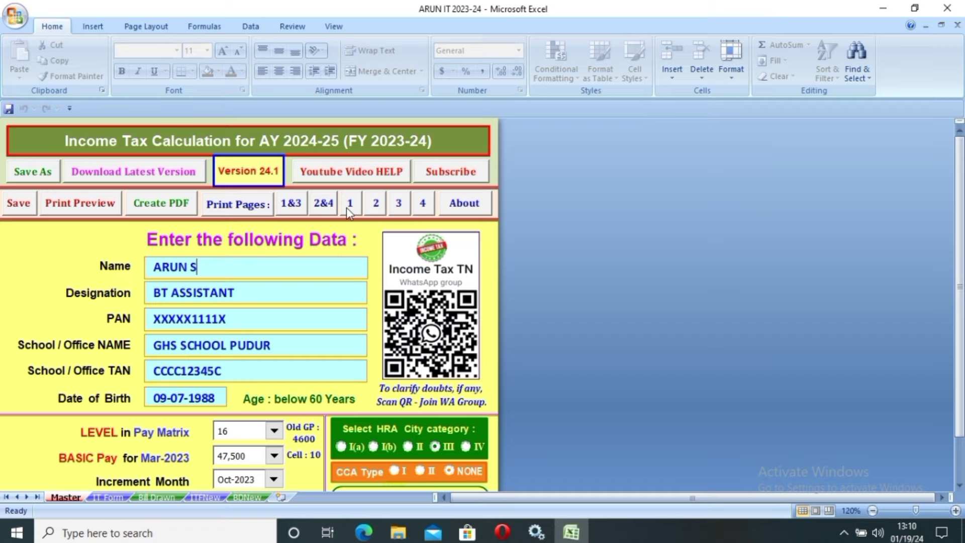
Save the ARUN IT 2023-24 workbook from the Office menu and close Excel.
{"action": "left_click", "coordinate": [15, 16]}
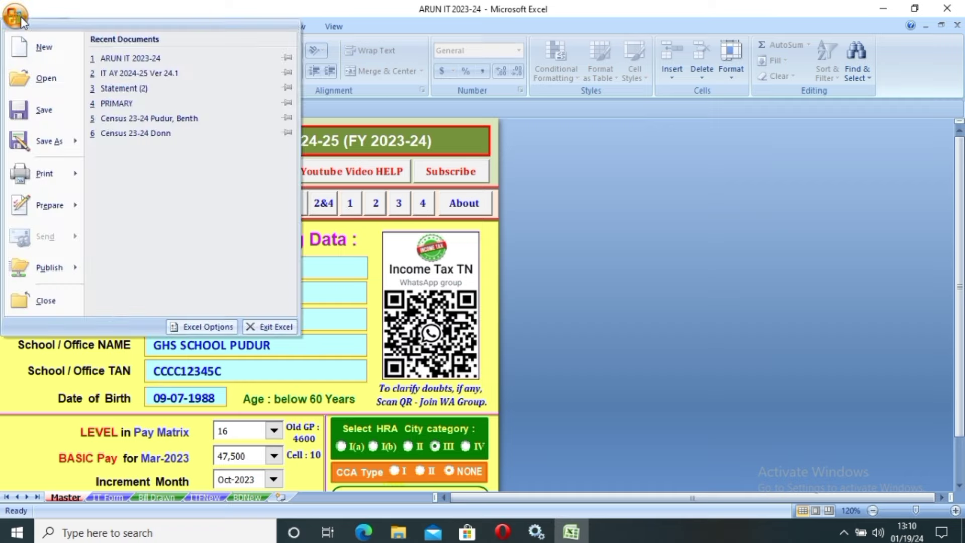
{"action": "left_click", "coordinate": [46, 120]}
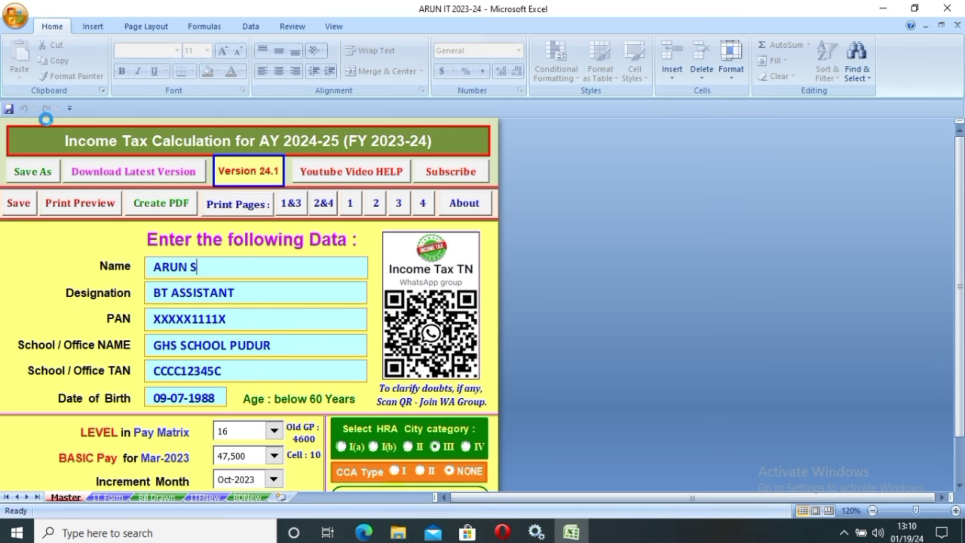
{"action": "left_click", "coordinate": [947, 15]}
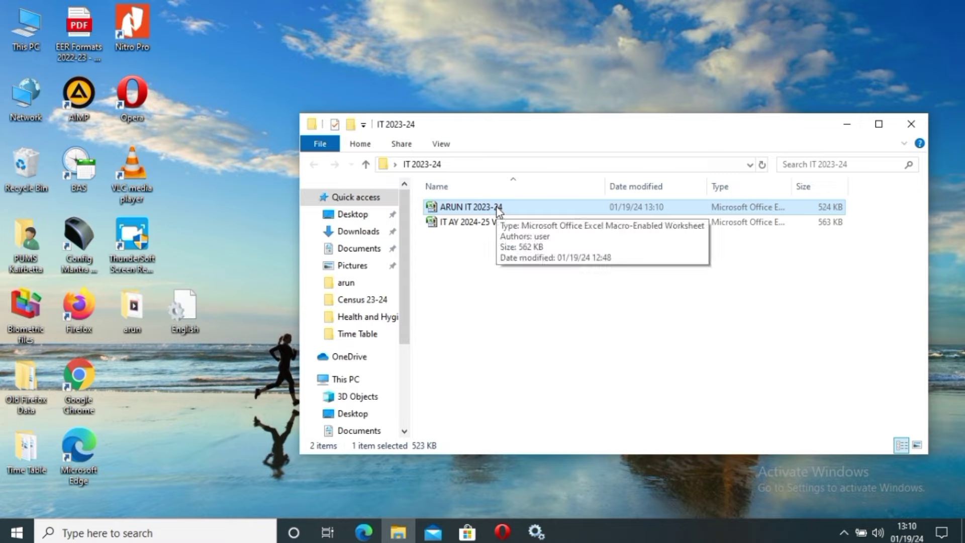
Copy IT AY 2024-25 Ver 24.1 and paste a duplicate into the IT 2023-24 folder.
{"action": "right_click", "coordinate": [471, 222]}
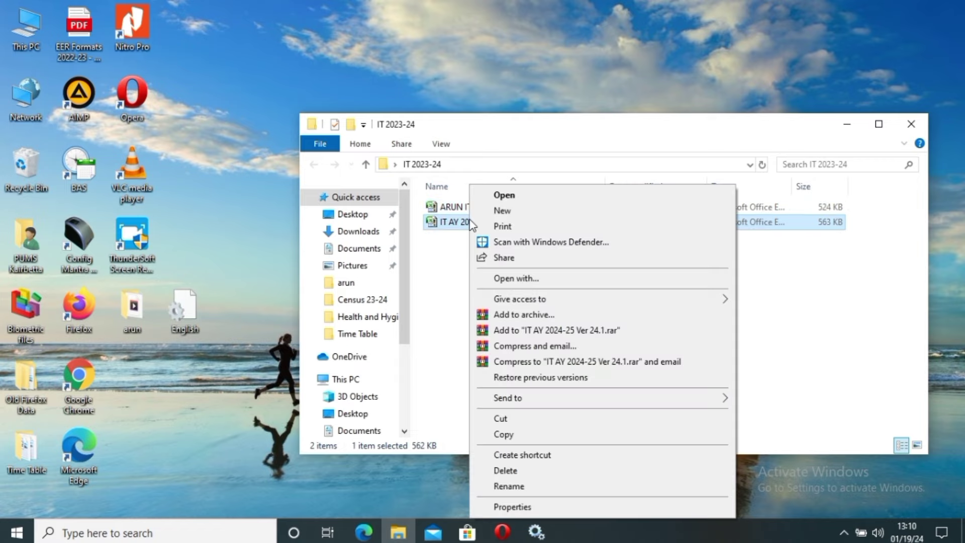
{"action": "left_click", "coordinate": [503, 435]}
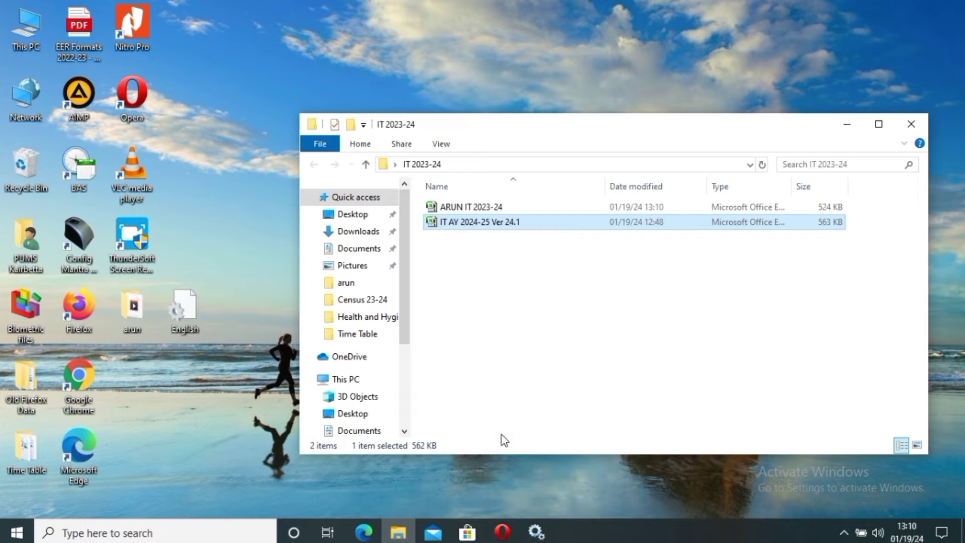
{"action": "right_click", "coordinate": [479, 323]}
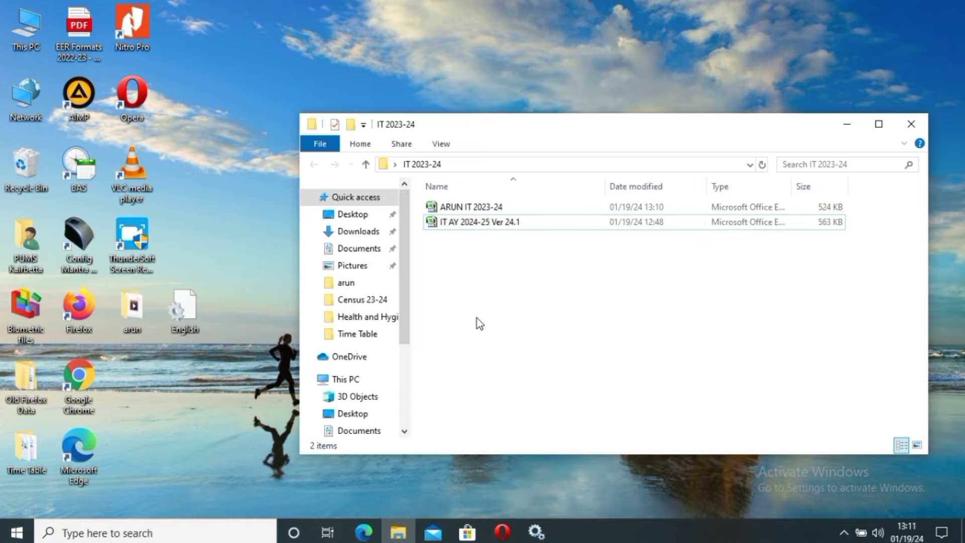
{"action": "left_click", "coordinate": [511, 212]}
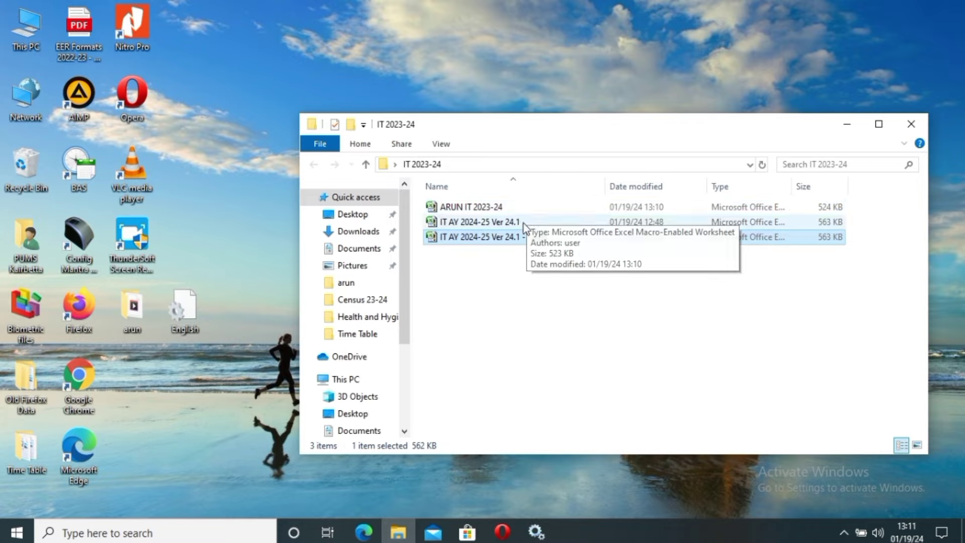